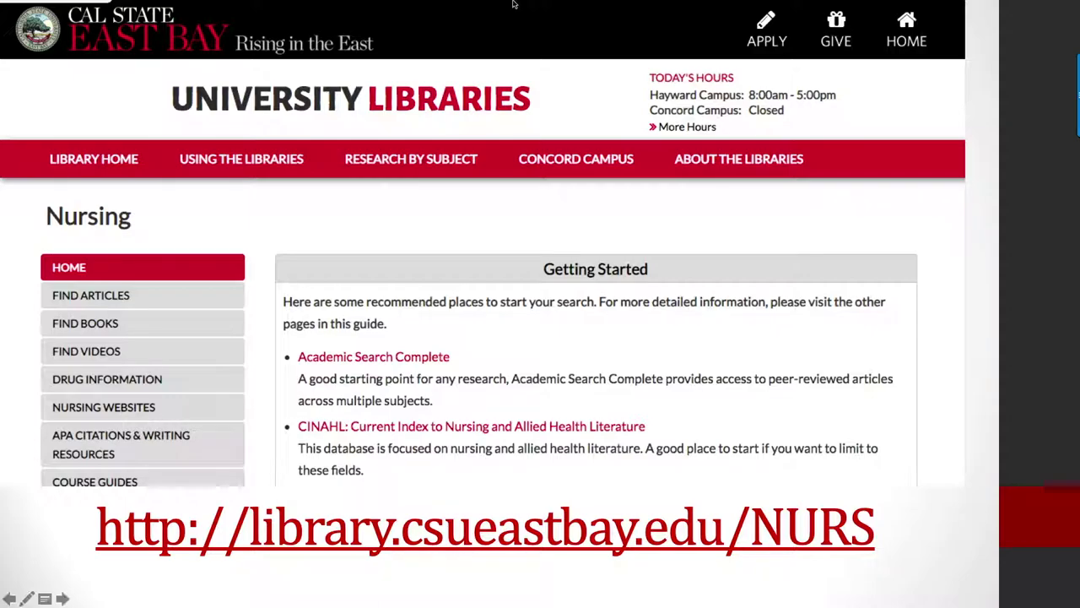
Leave the slideshow and view the library Hours page with break and Spring Semester hours.
key("Escape")
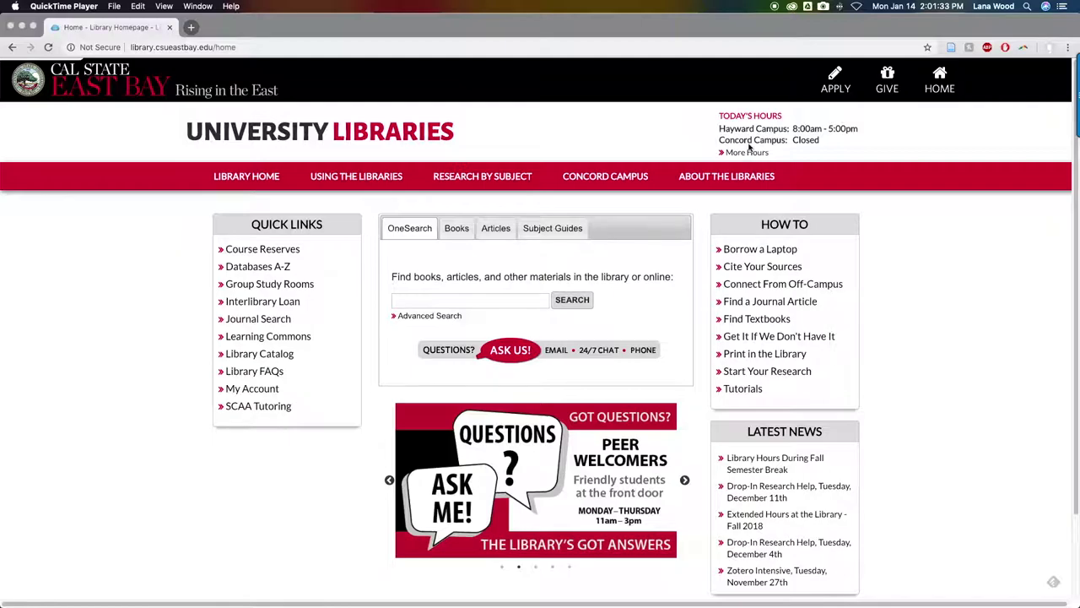
left_click(724, 154)
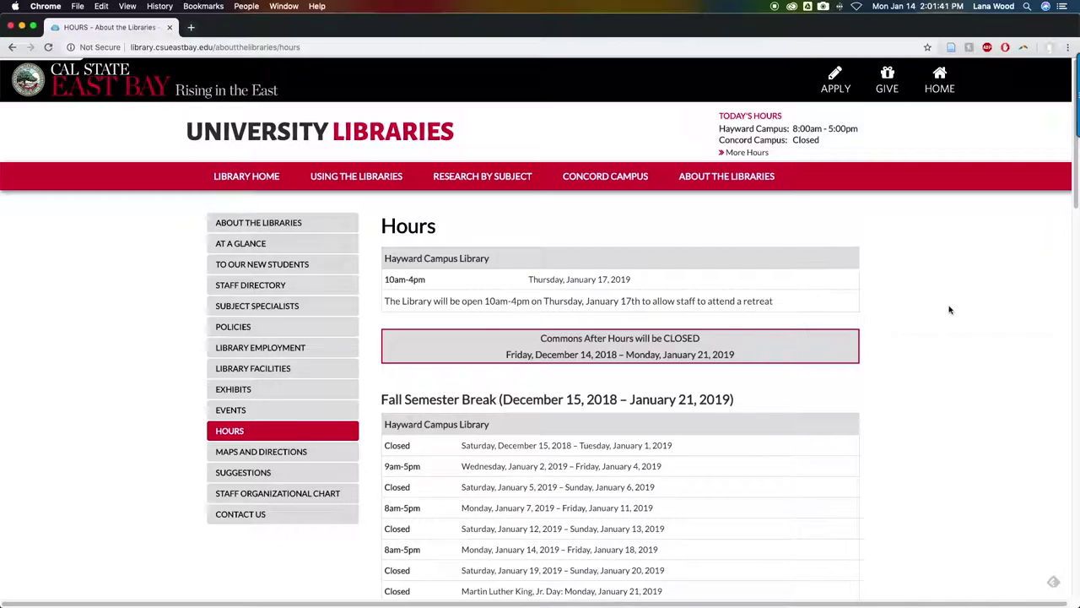
scroll(835, 264, "down", 8)
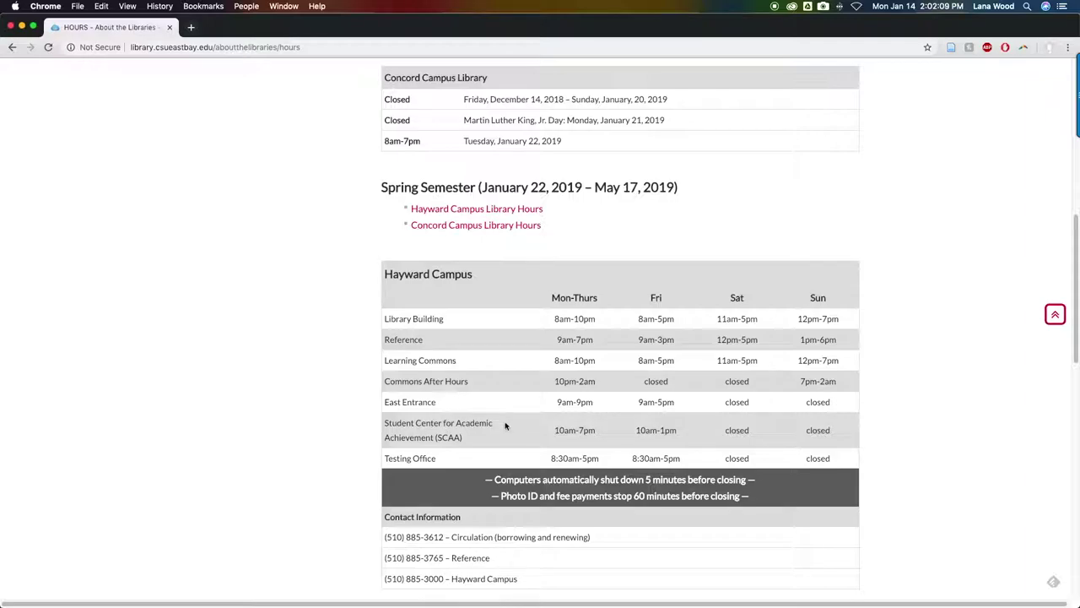
scroll(363, 431, "up", 15)
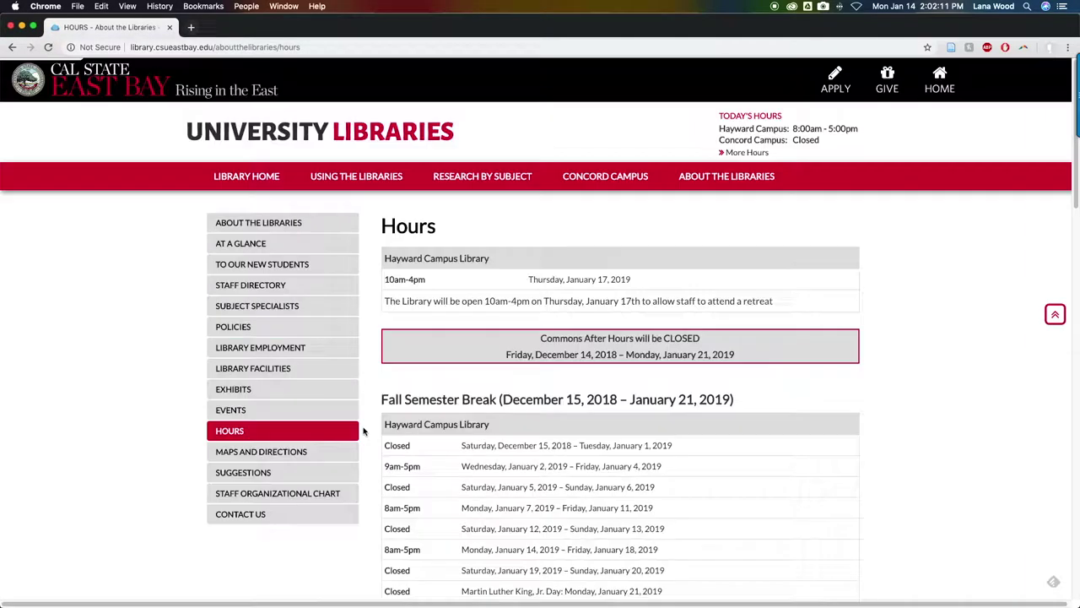
Go back to the library homepage using LIBRARY HOME in the red navigation bar.
left_click(230, 176)
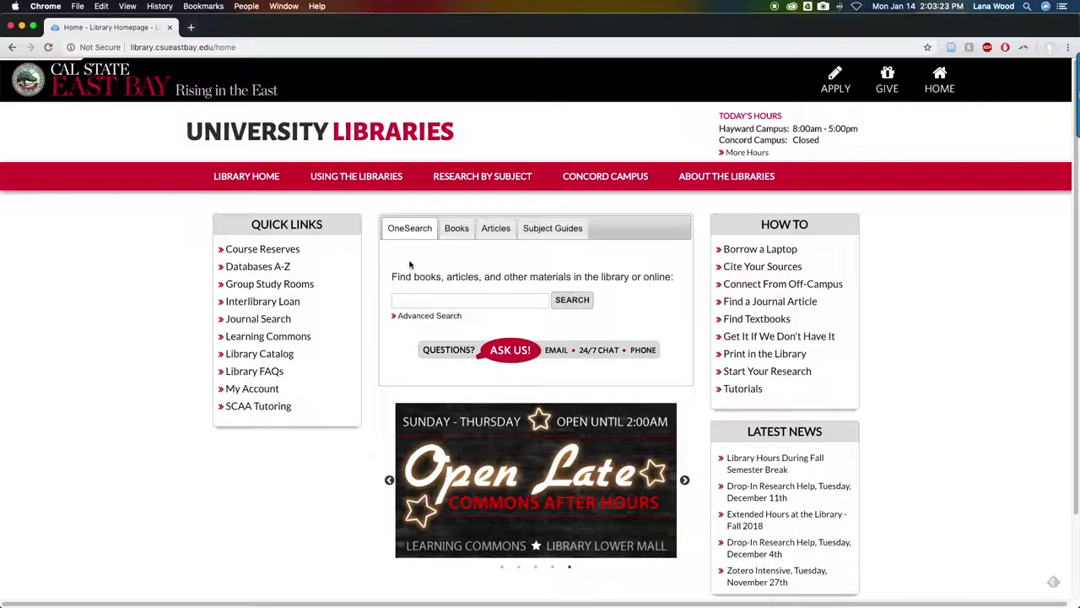
Open the Nursing guide from the Books tab's Subject Guides dropdown.
left_click(456, 230)
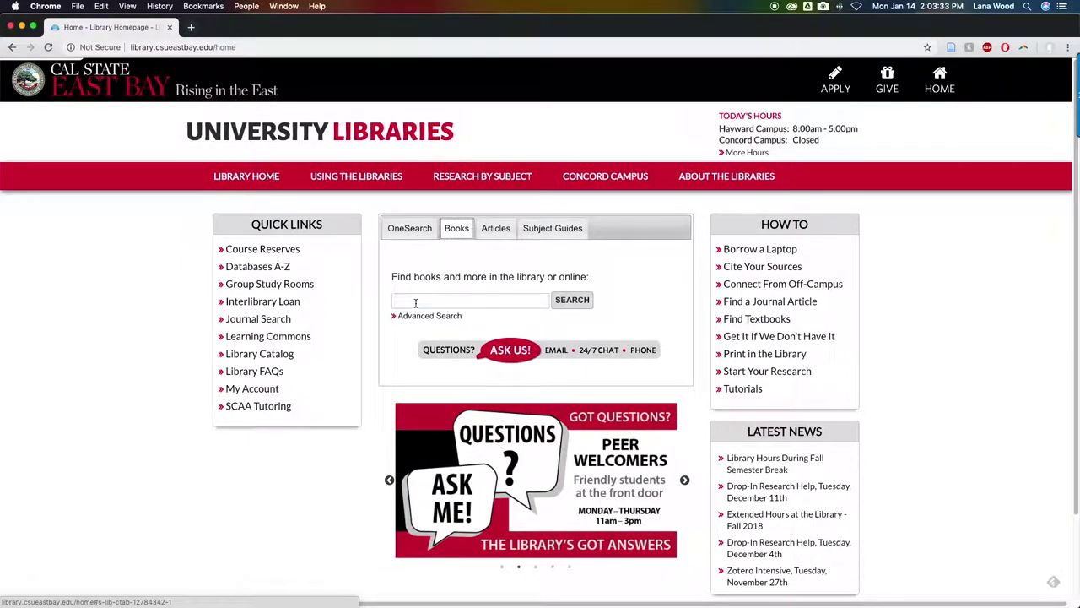
left_click(554, 235)
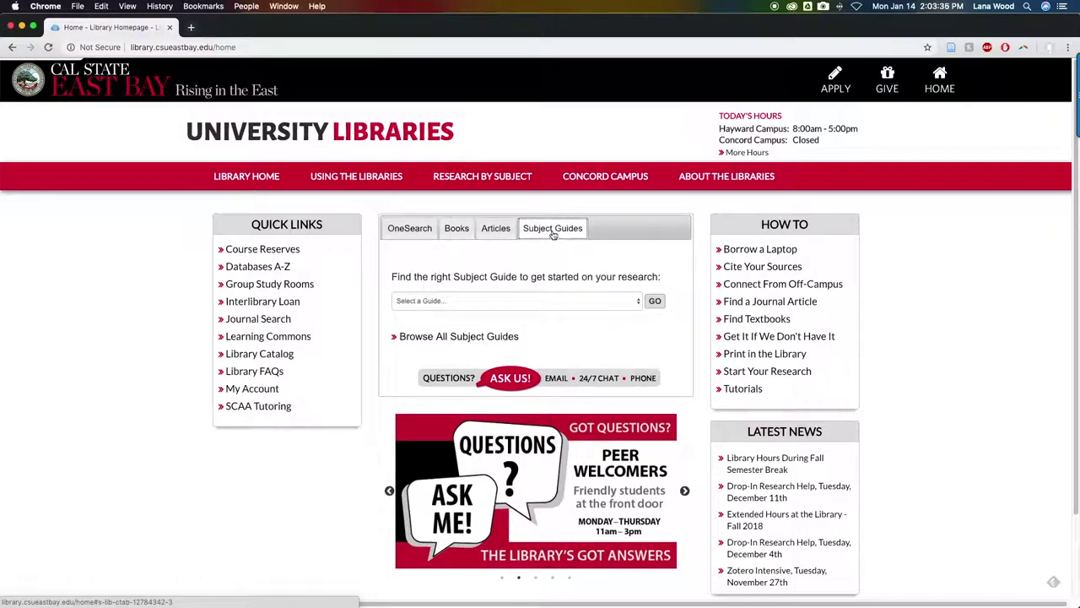
left_click(638, 304)
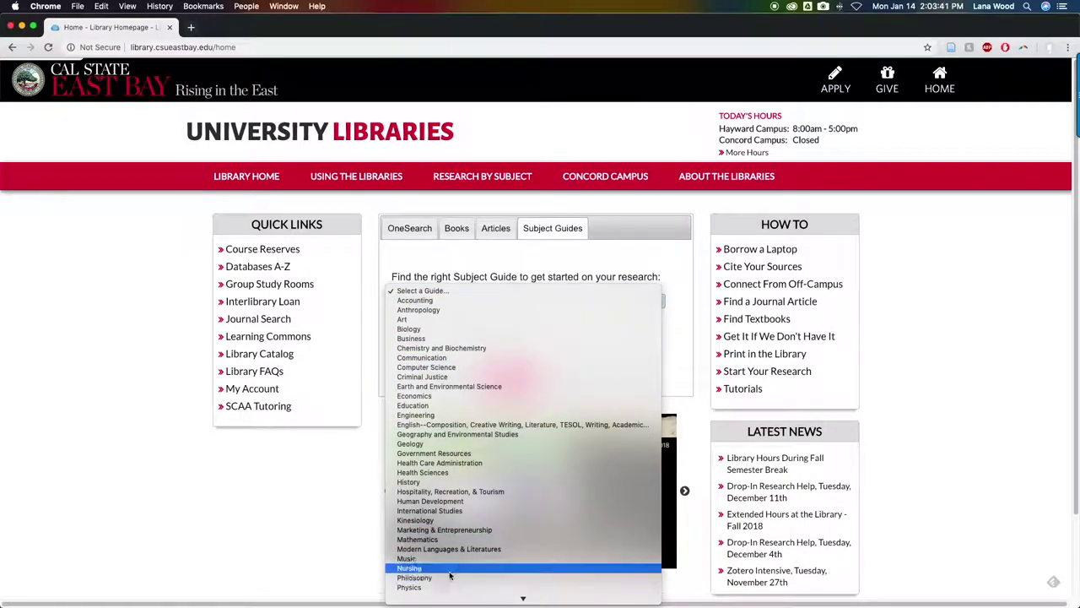
key("Escape")
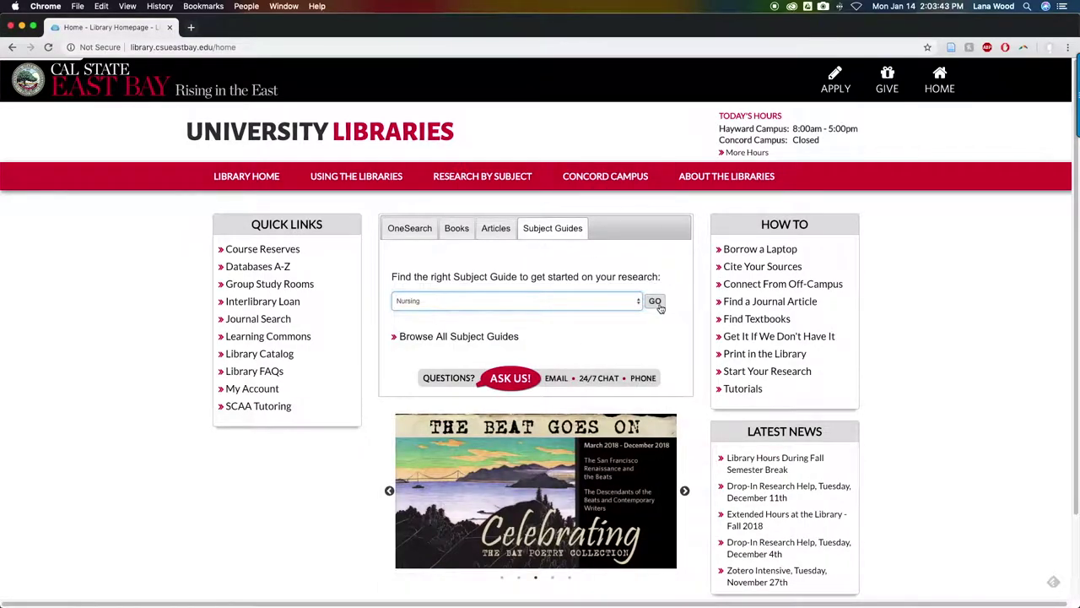
left_click(655, 302)
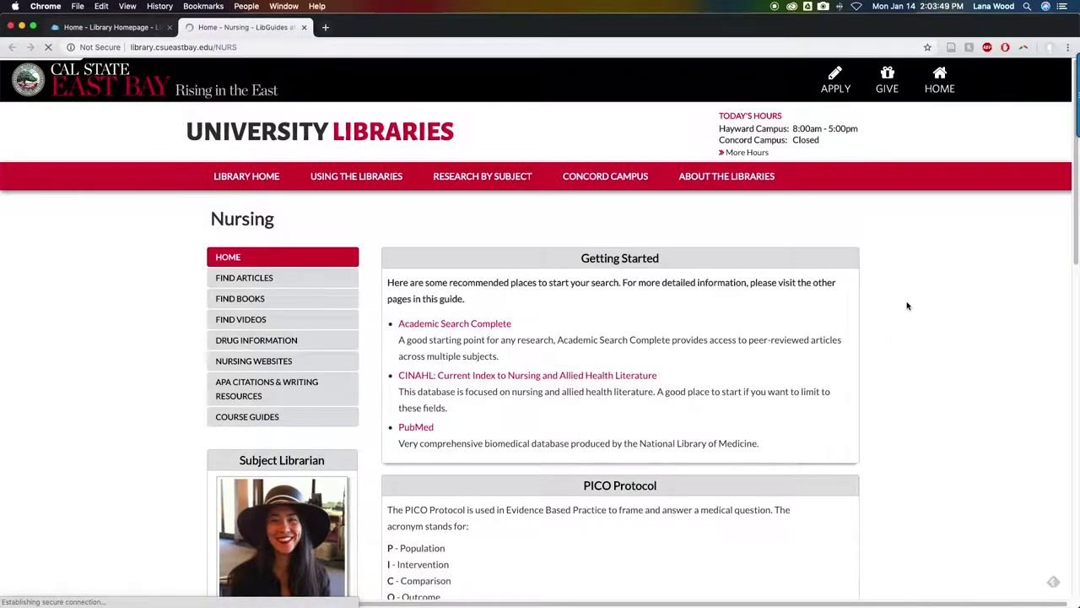
scroll(911, 314, "down", 5)
scroll(911, 313, "up", 5)
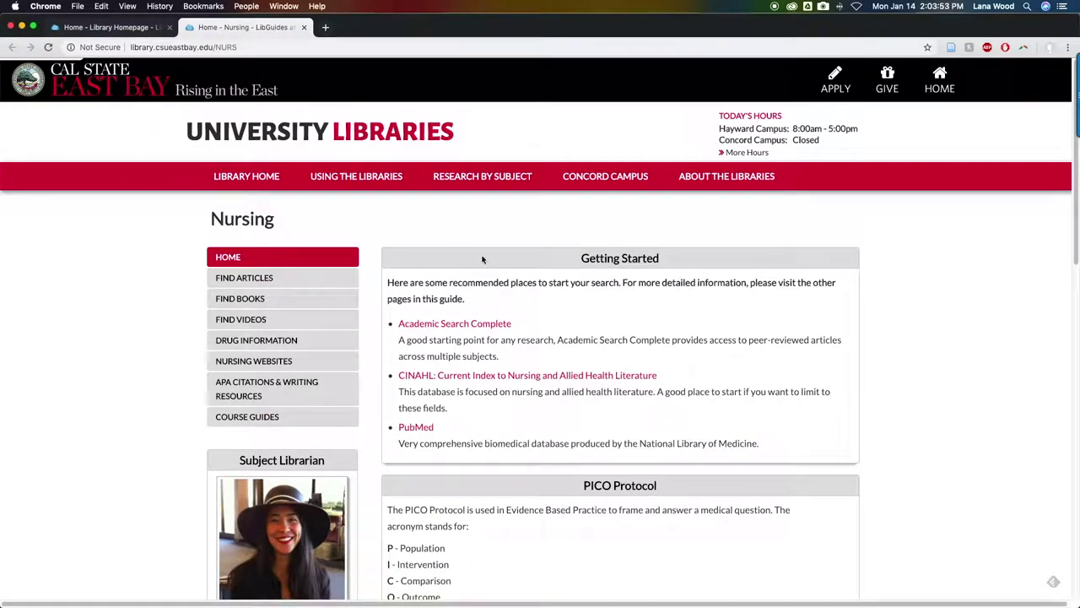
Show the guide's Find Articles page listing CINAHL, PubMed and PsycINFO.
left_click(246, 283)
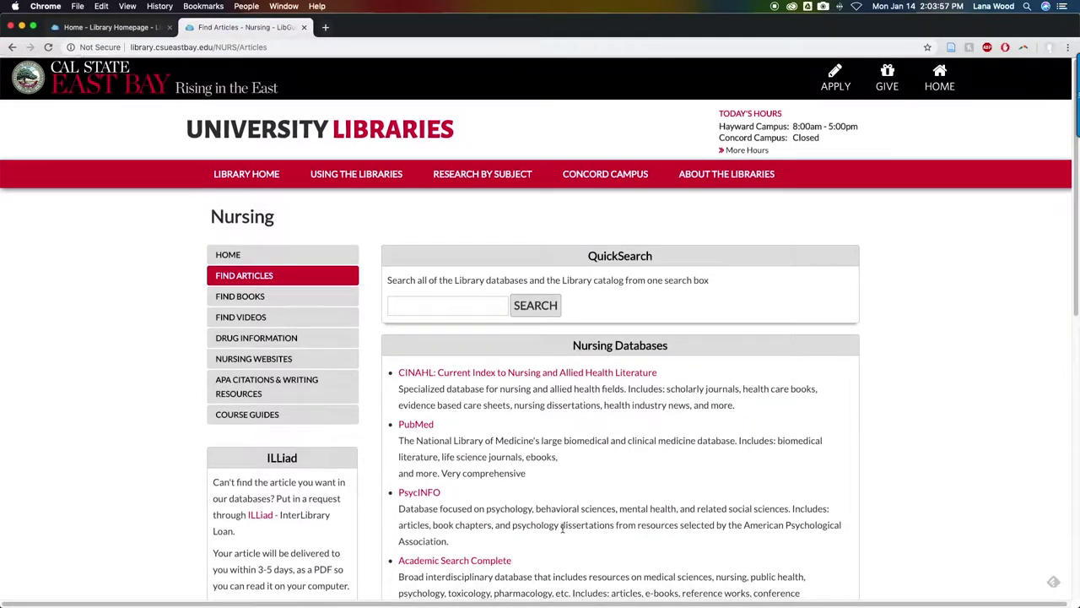
scroll(564, 530, "down", 5)
scroll(564, 530, "down", 4)
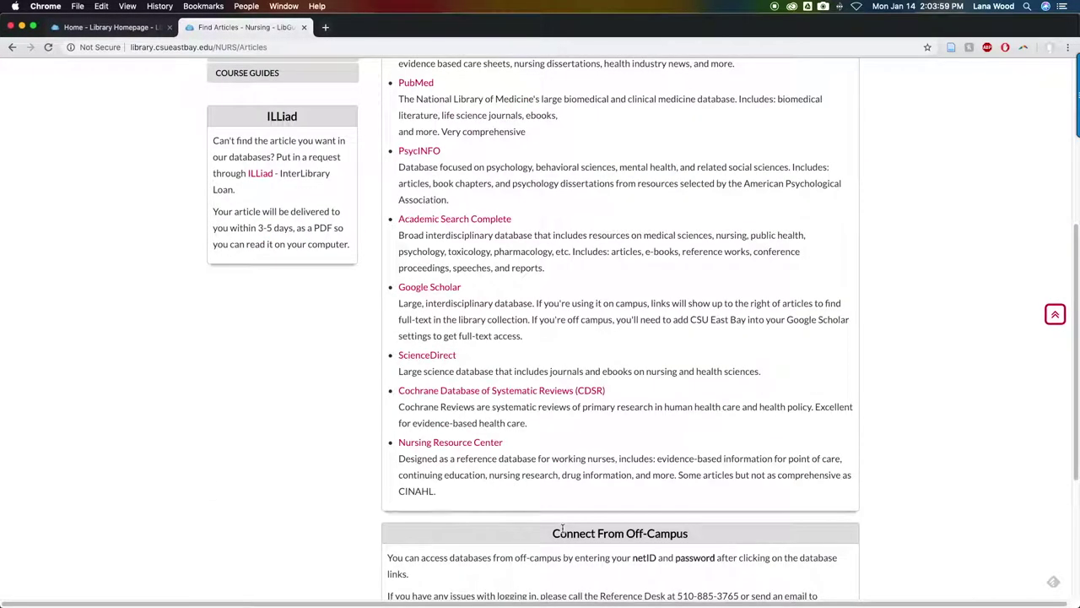
scroll(559, 536, "up", 10)
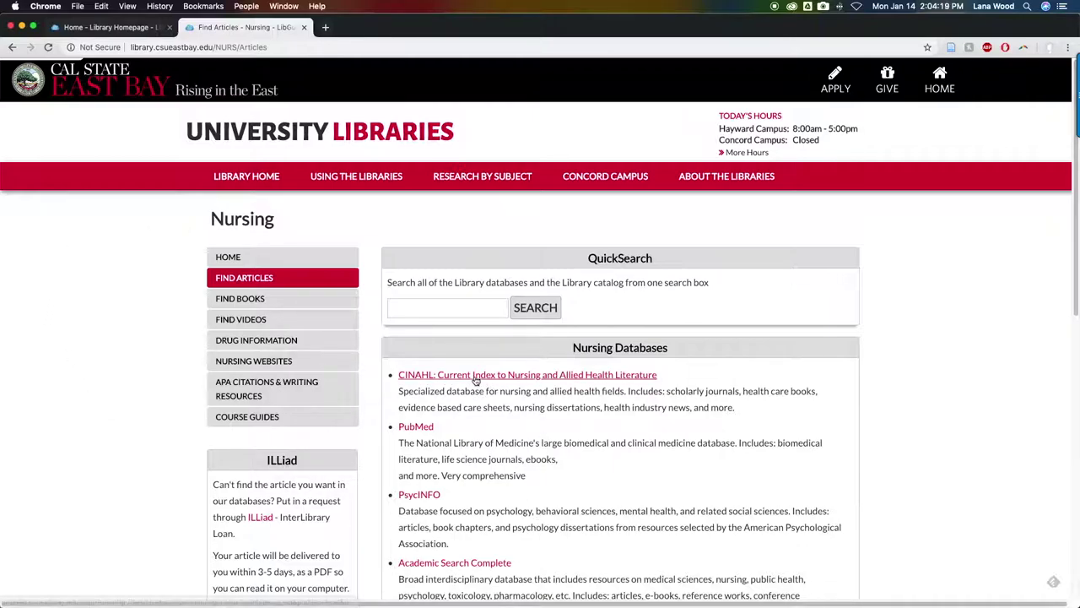
From the homepage, open Databases A-Z, filter to letter C, and open CINAHL.
left_click(227, 179)
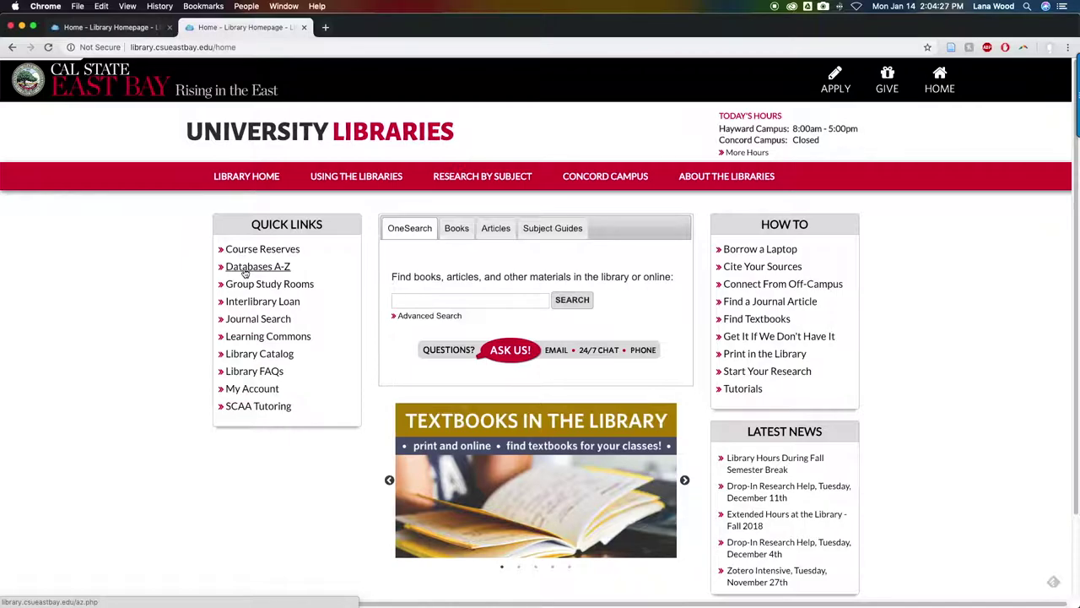
left_click(244, 269)
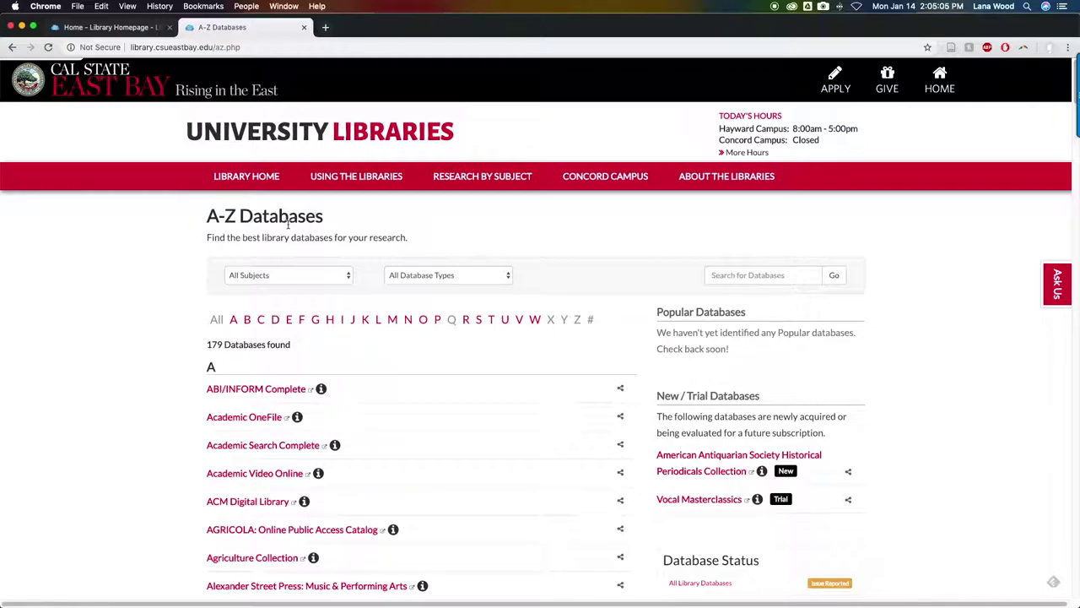
left_click(262, 321)
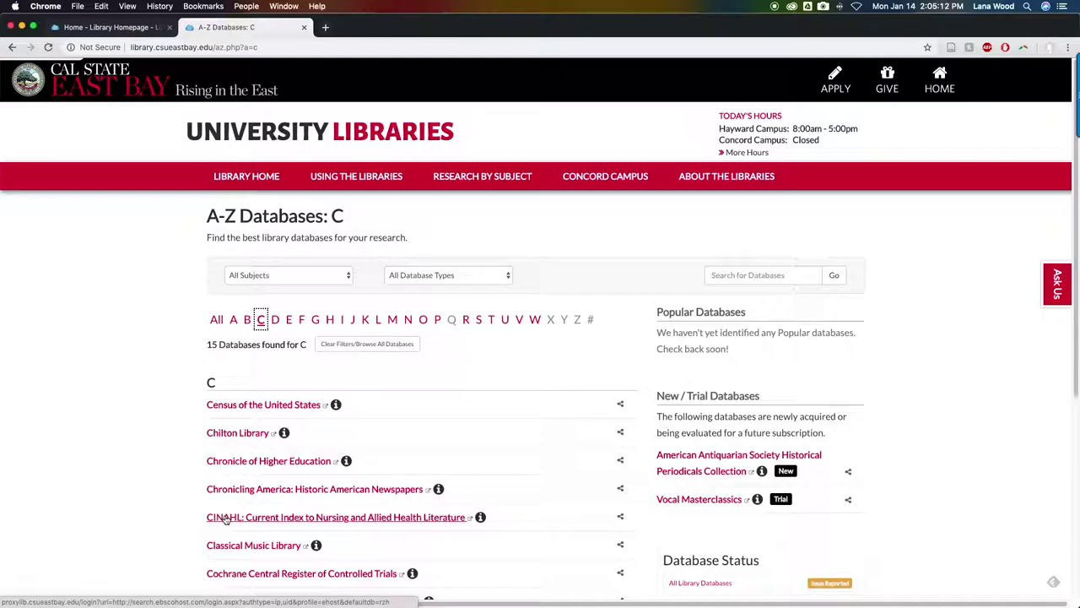
left_click(226, 517)
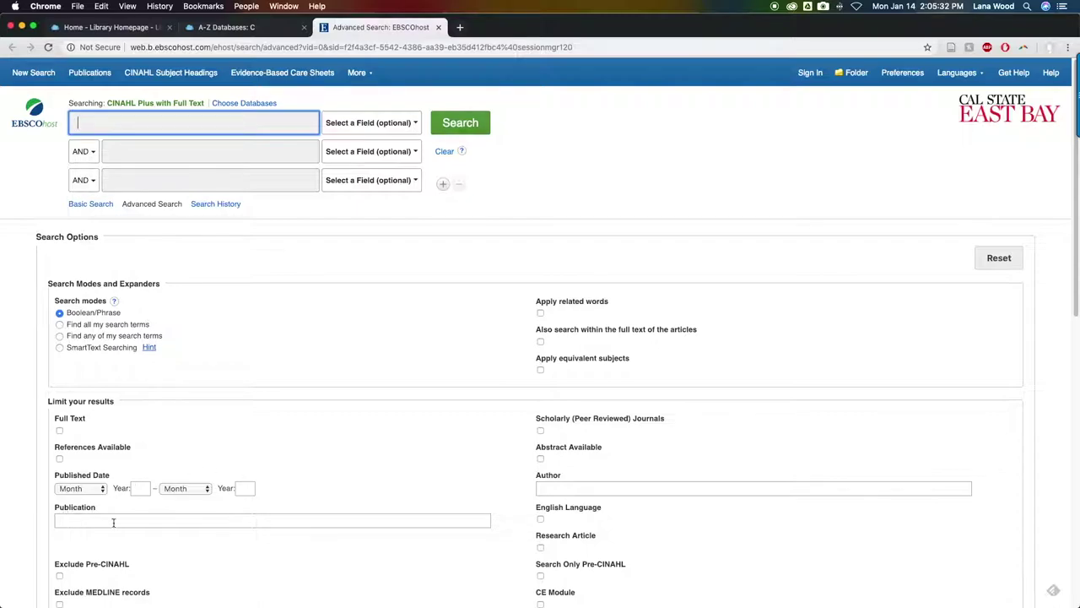
Try the three Advanced Search boxes and dismiss the search suggestion list.
left_click(106, 125)
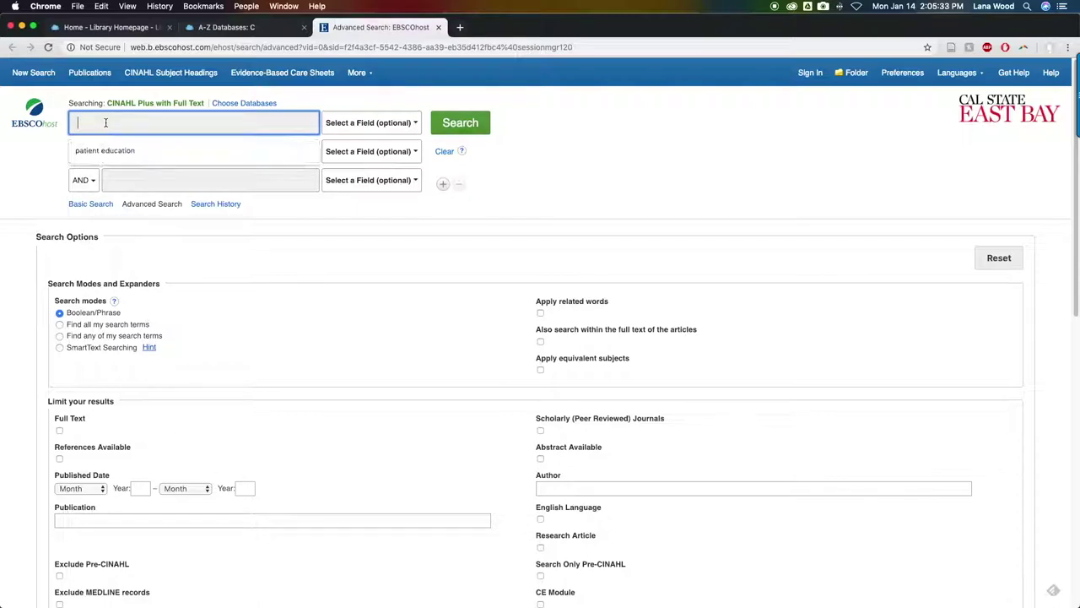
left_click(146, 180)
left_click(139, 158)
left_click(105, 119)
left_click(52, 142)
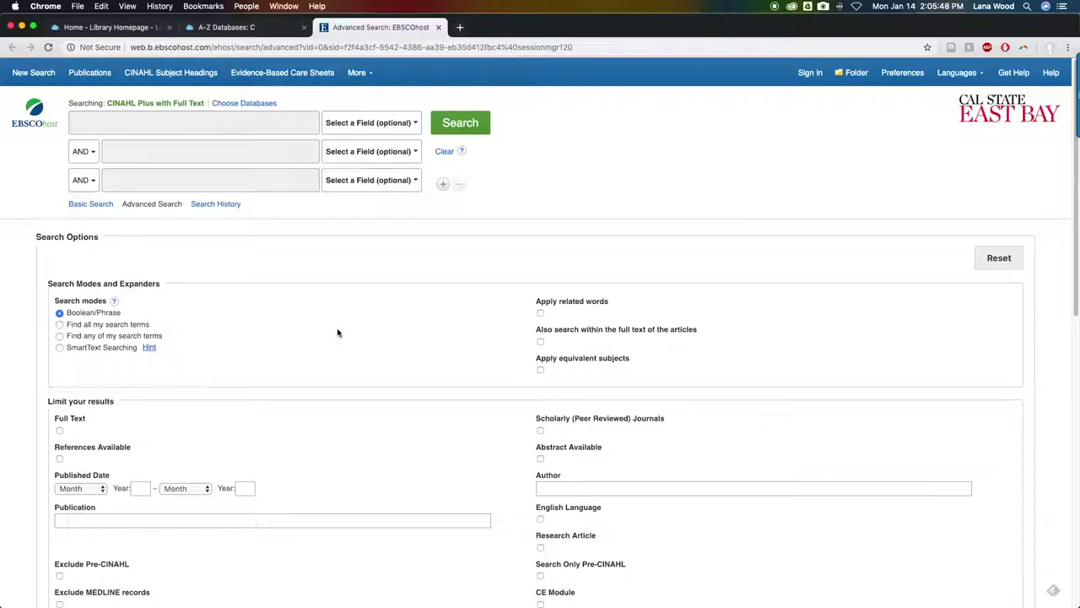
scroll(337, 333, "down", 5)
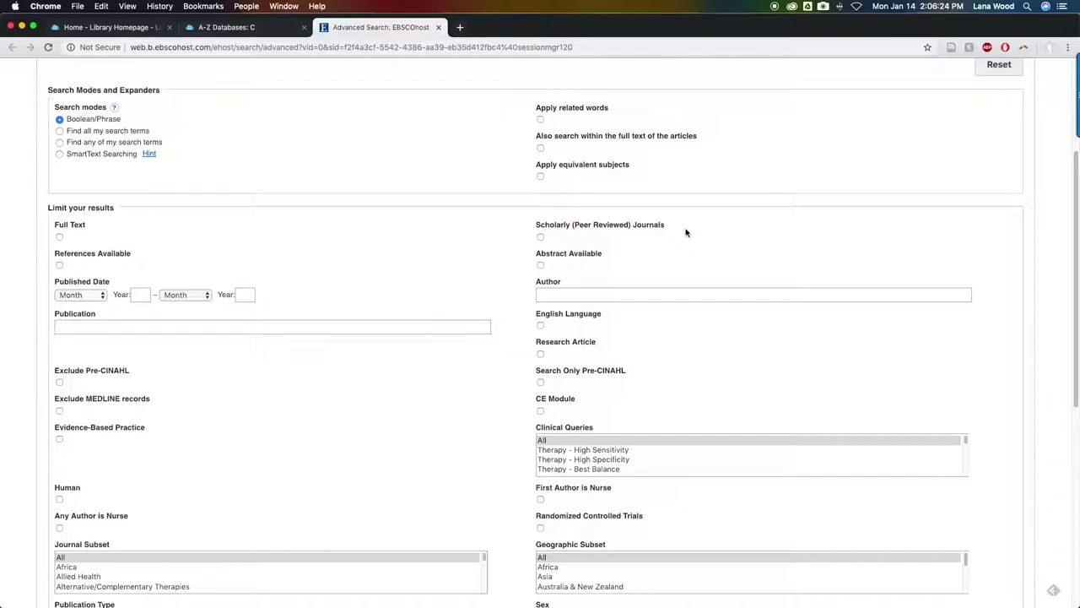
Review the publication year field and other limiters, then return to the top.
left_click(143, 294)
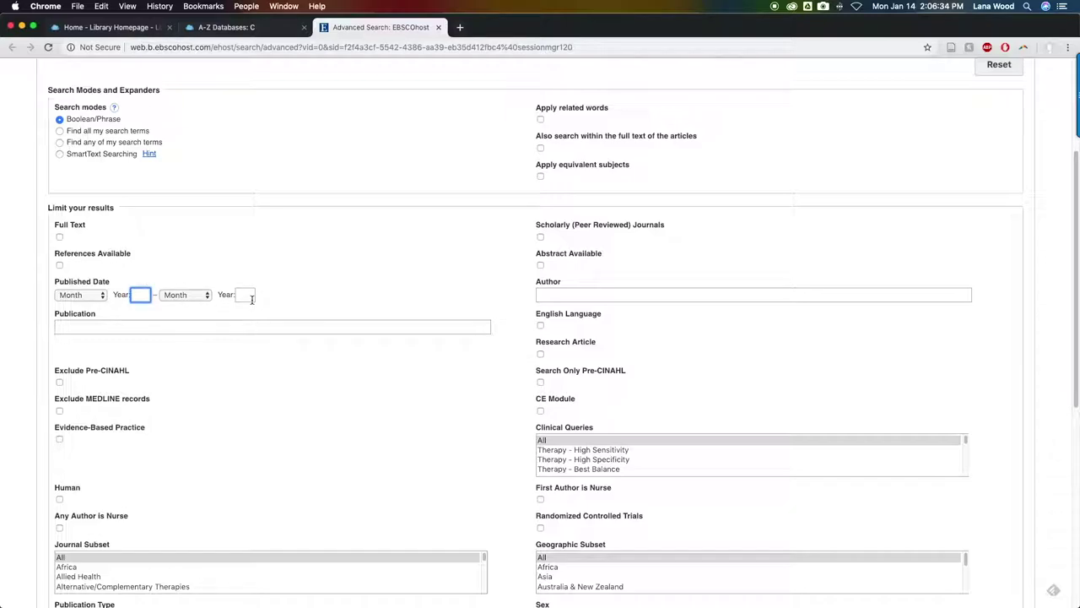
scroll(372, 382, "down", 2)
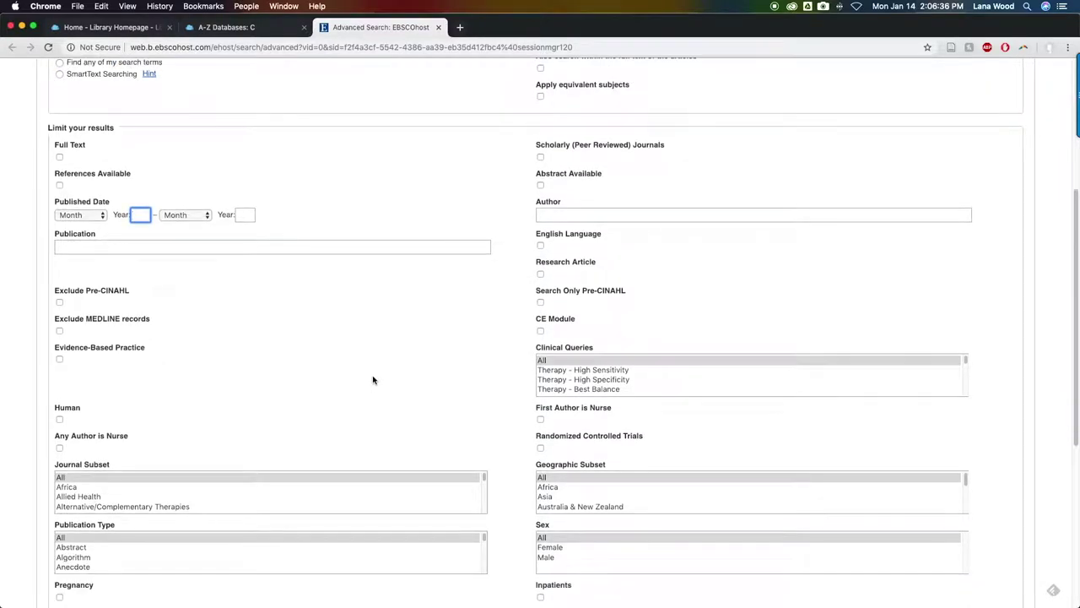
scroll(371, 371, "down", 3)
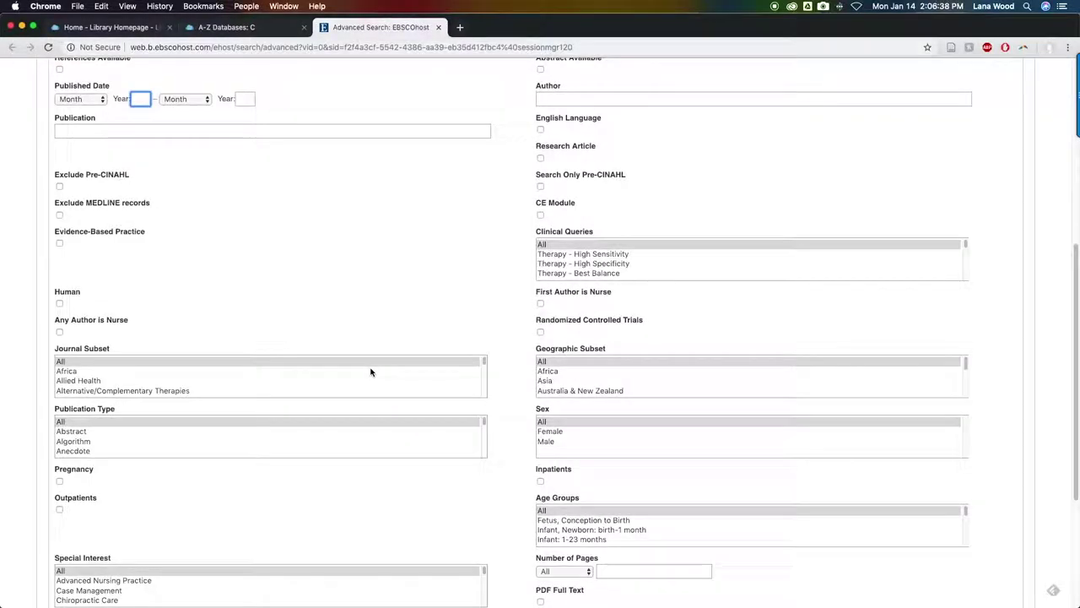
scroll(371, 372, "down", 2)
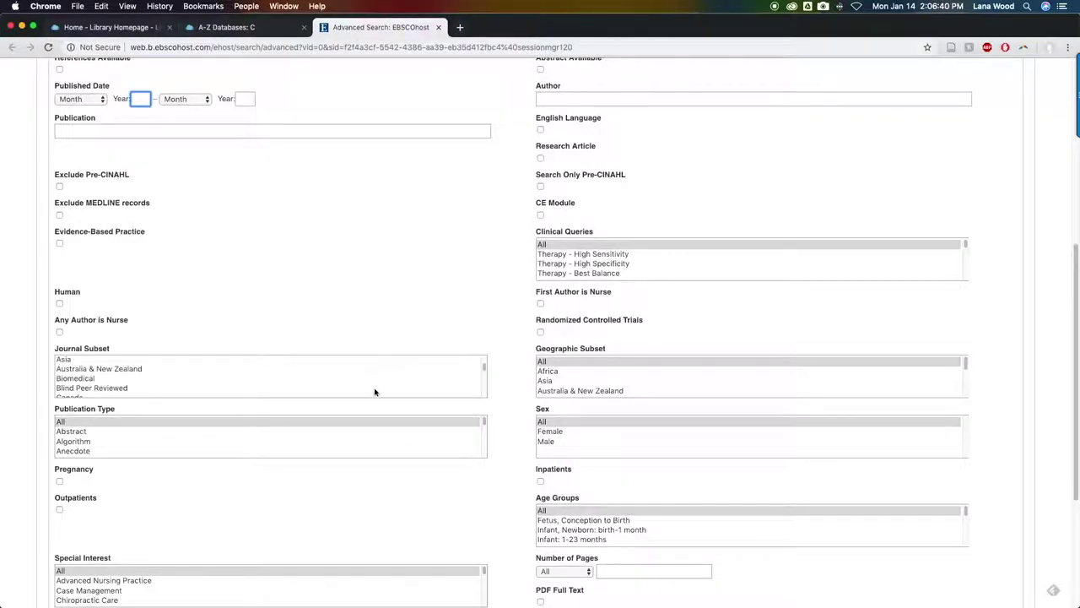
scroll(268, 496, "down", 2)
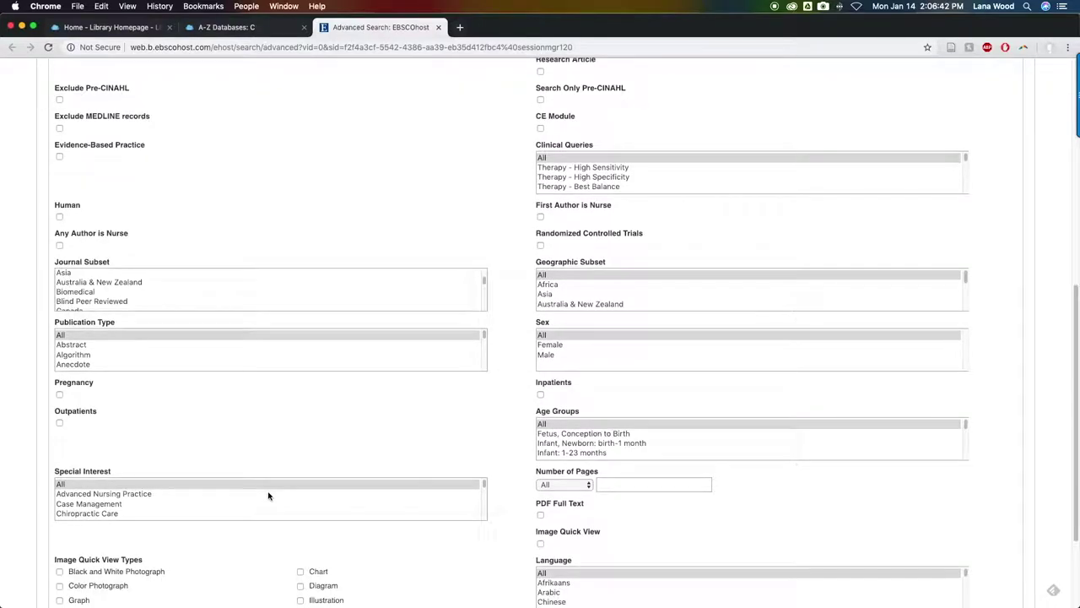
scroll(268, 495, "down", 1)
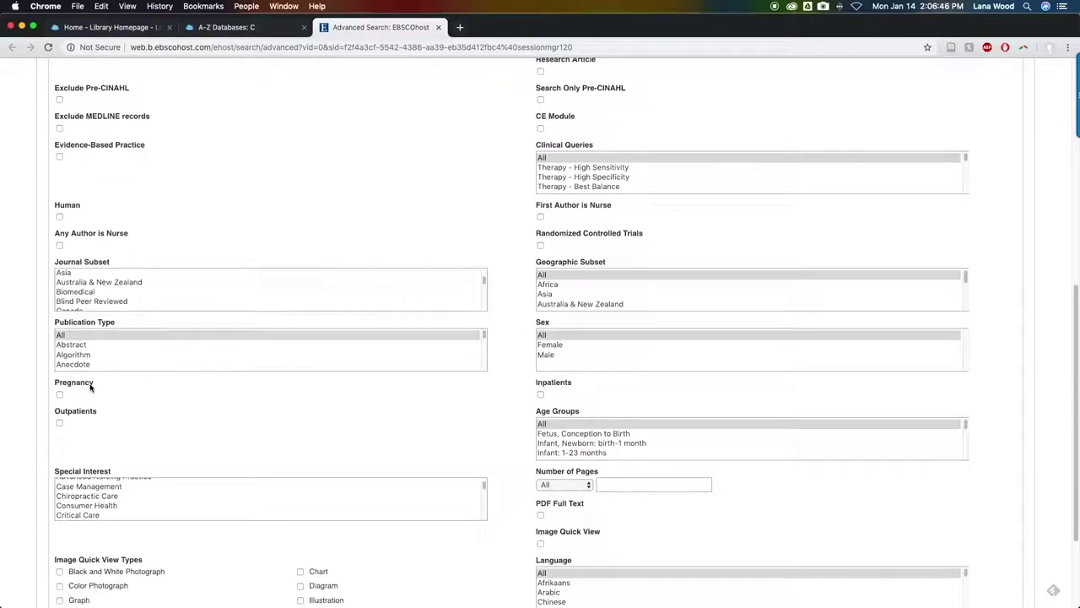
scroll(350, 381, "down", 2)
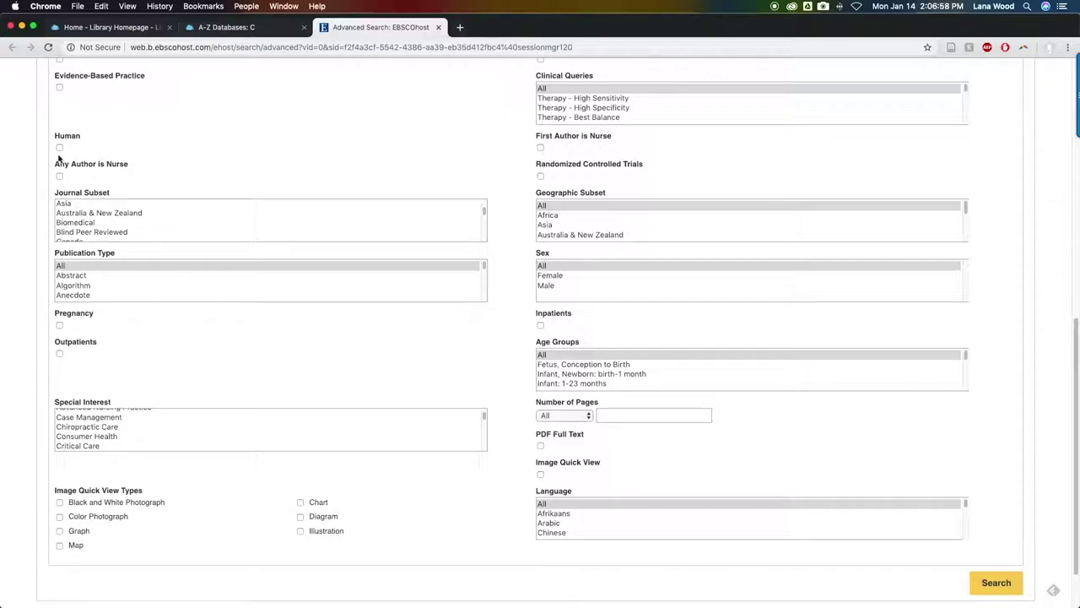
scroll(263, 298, "up", 10)
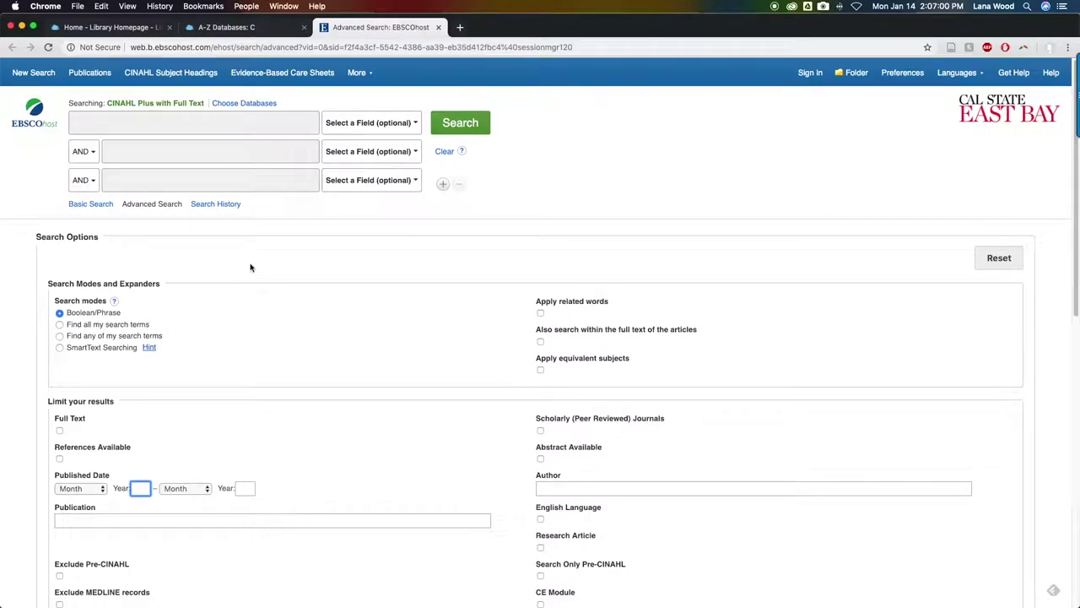
Enter 'teenagers OR adolescents OR teenager' and 'prescription drug abuse' in the first two search boxes.
left_click(130, 118)
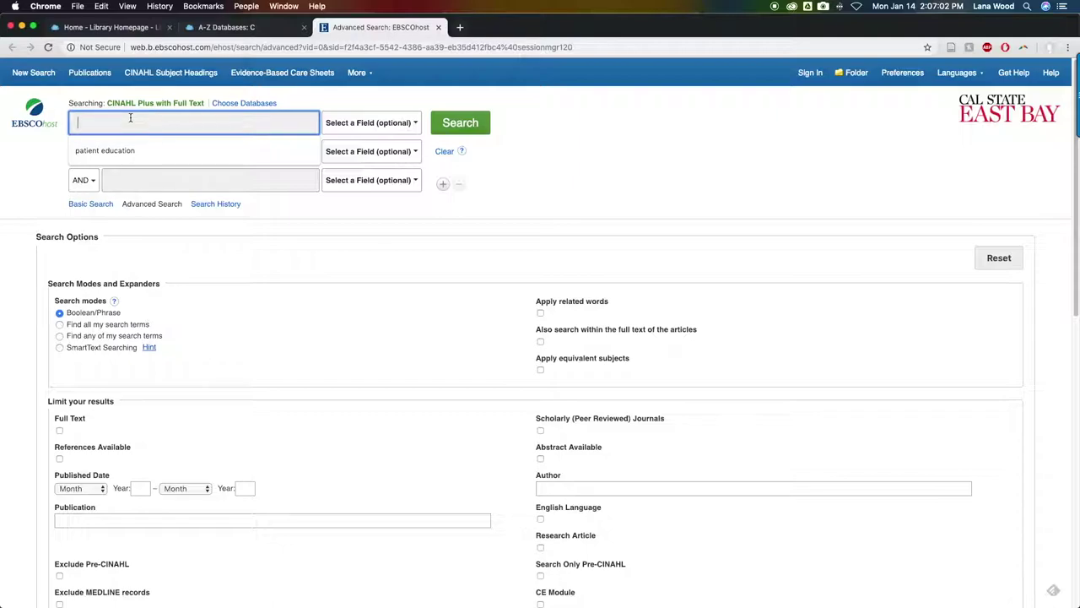
type("teen")
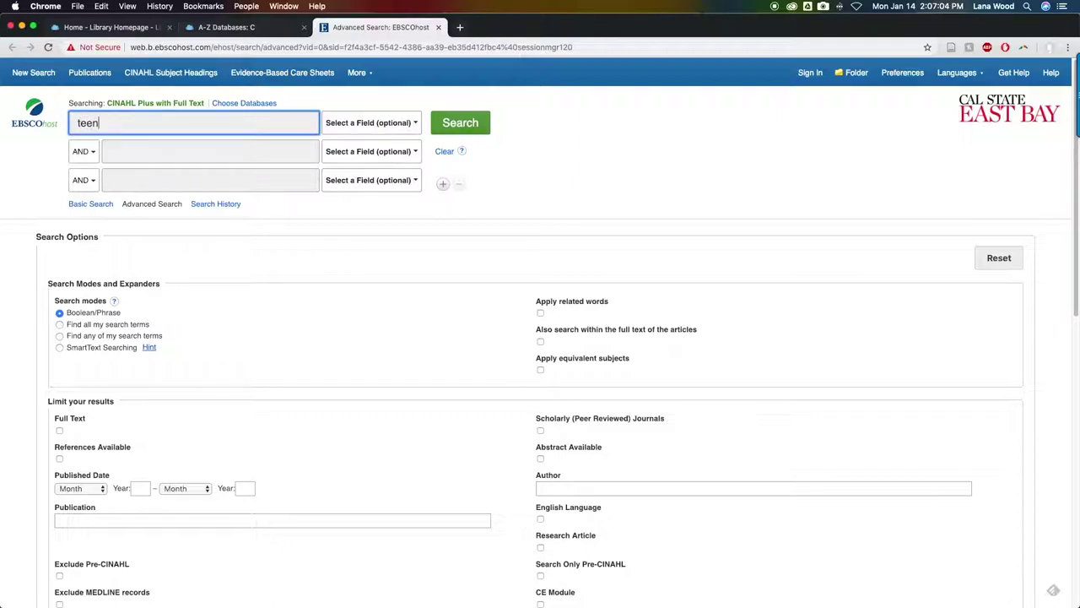
type("agers OR adolescents OR teenager")
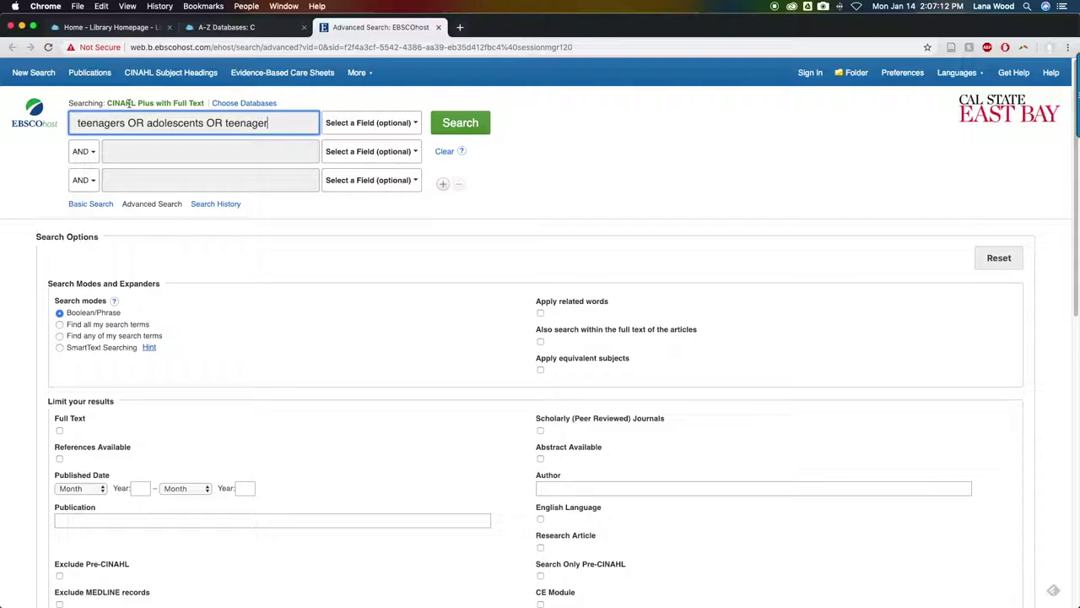
left_click(139, 145)
type("p")
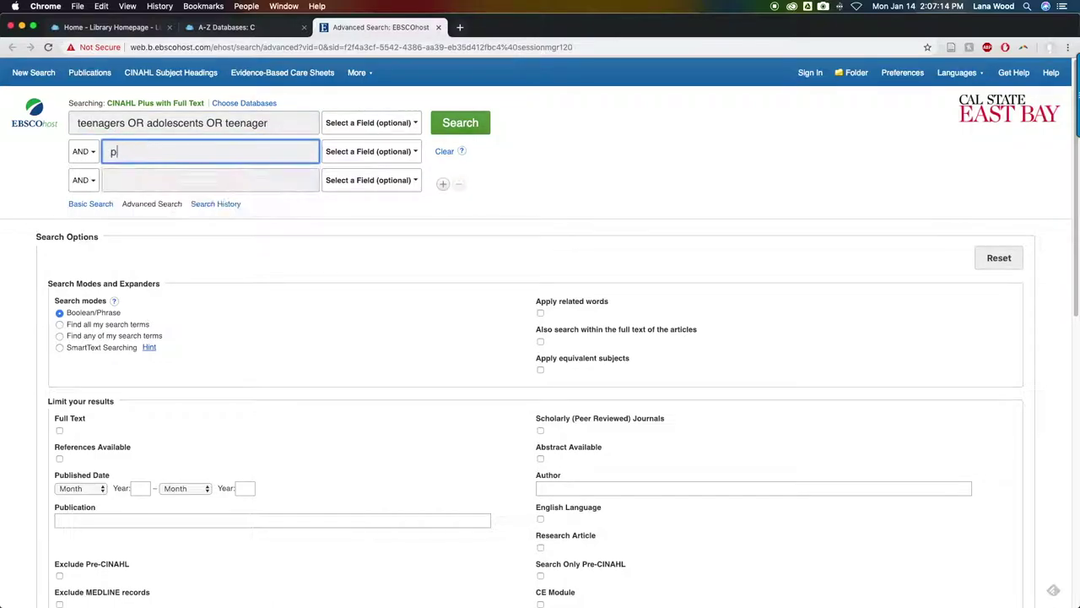
type("rescription drug abuse")
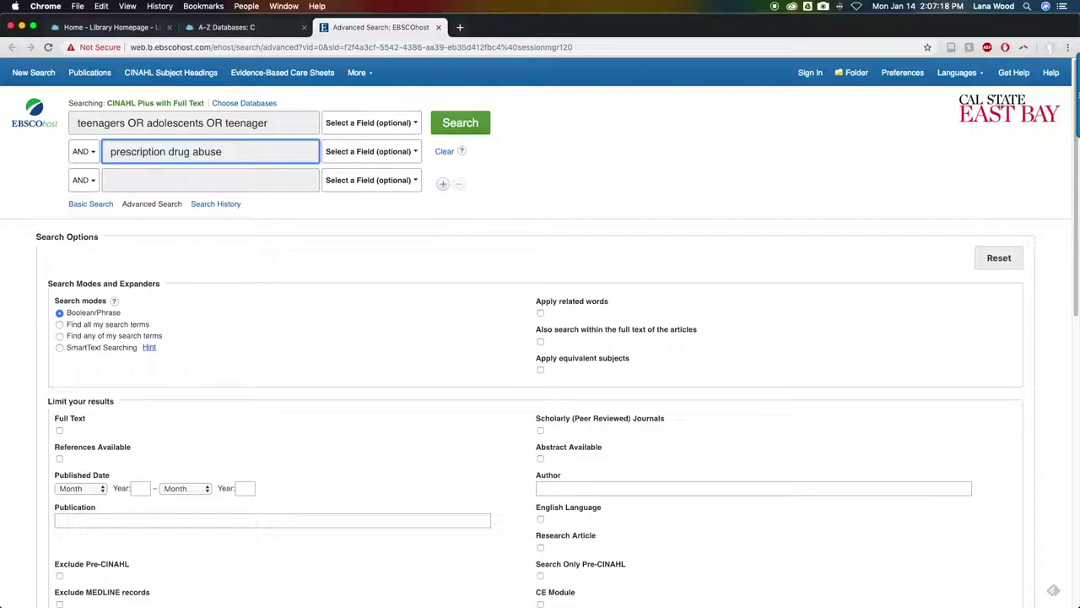
key("Tab")
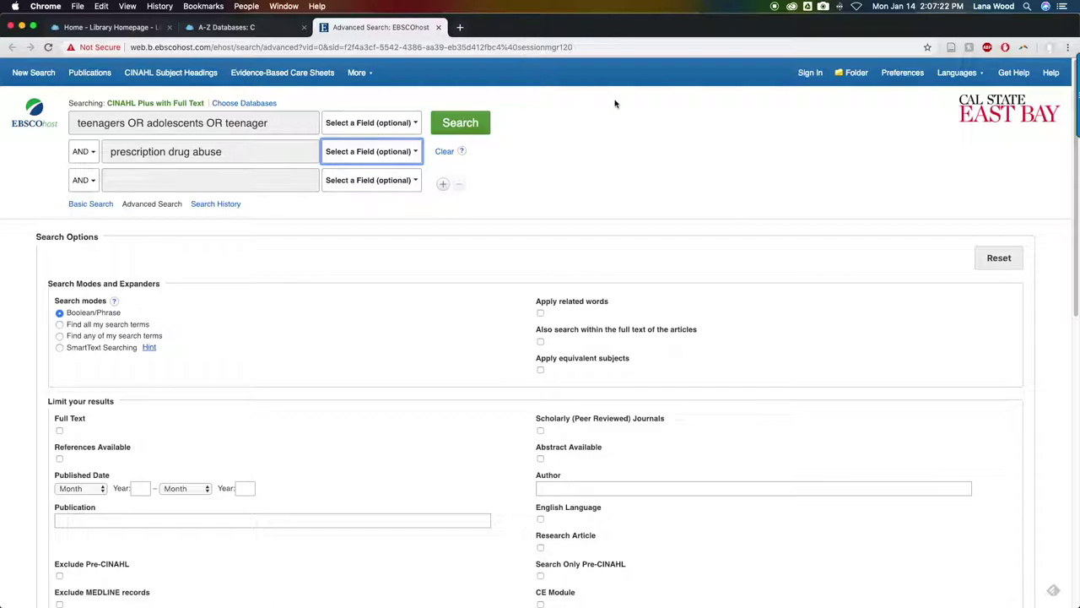
Submit the advanced search to get 43 CINAHL results.
left_click(474, 123)
left_click(466, 124)
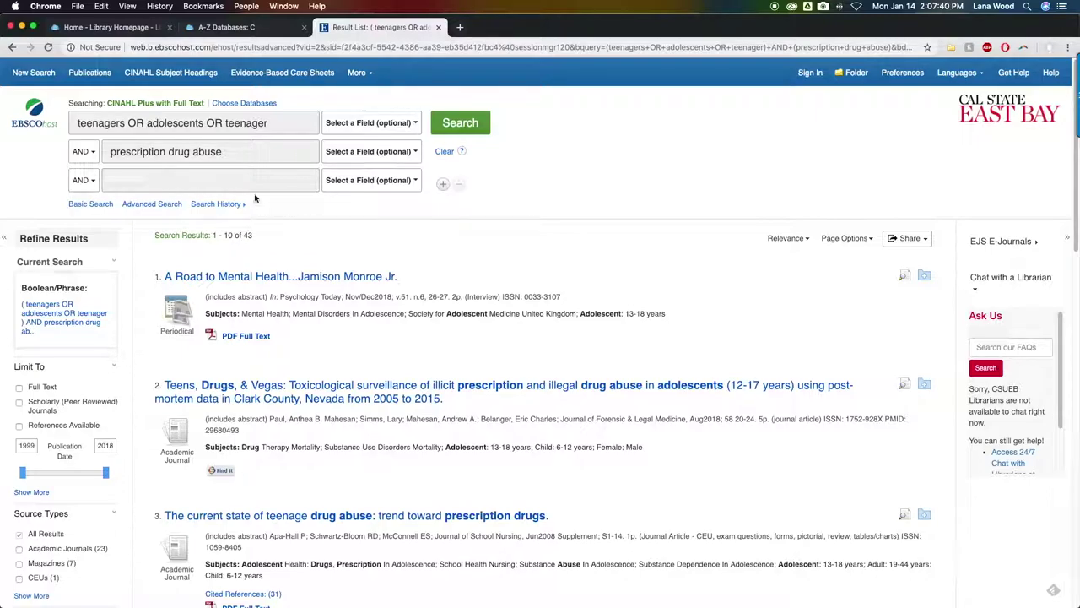
Apply the Scholarly (Peer Reviewed) Journals limiter and browse the 34 remaining results.
left_click(19, 404)
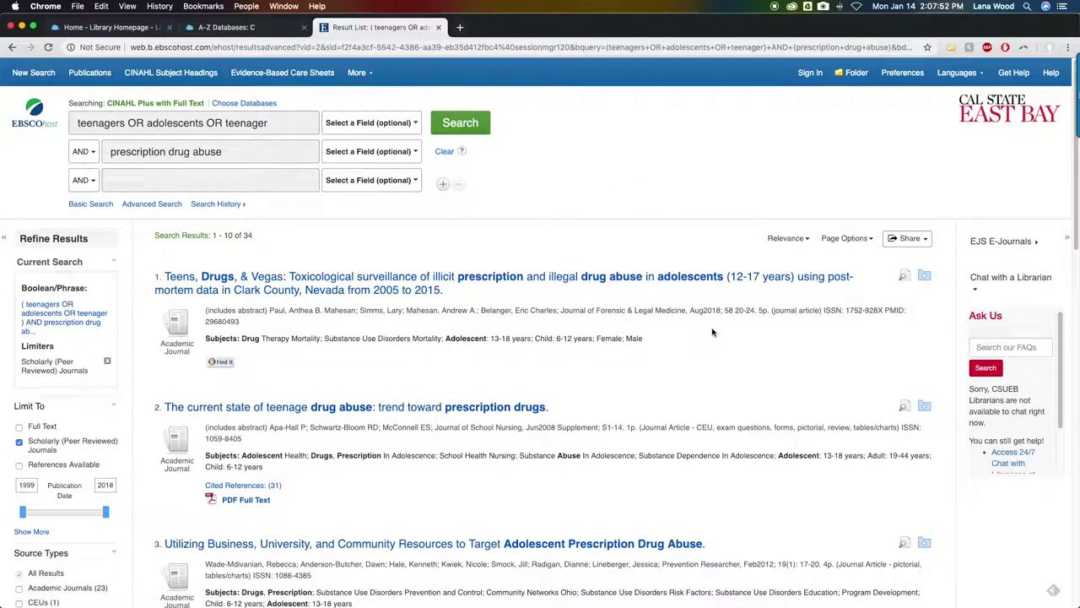
scroll(712, 332, "down", 3)
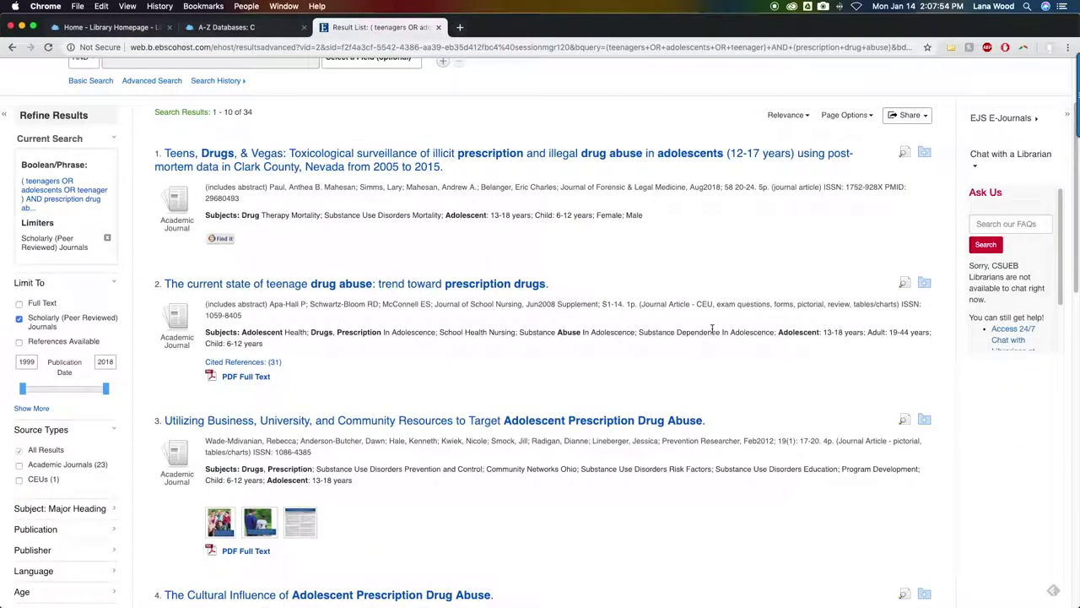
scroll(713, 329, "down", 5)
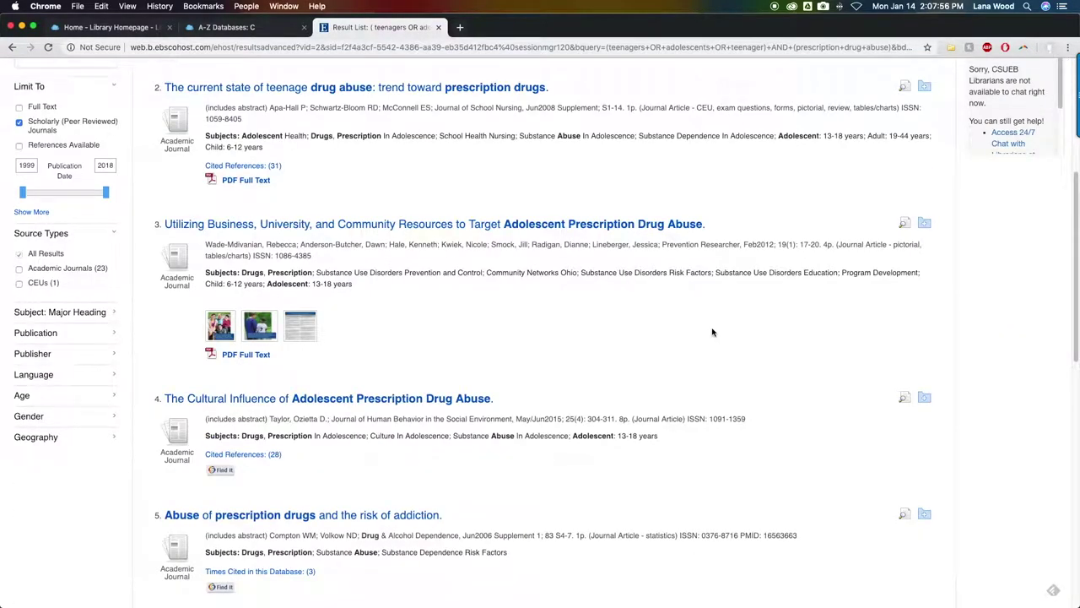
scroll(713, 331, "down", 11)
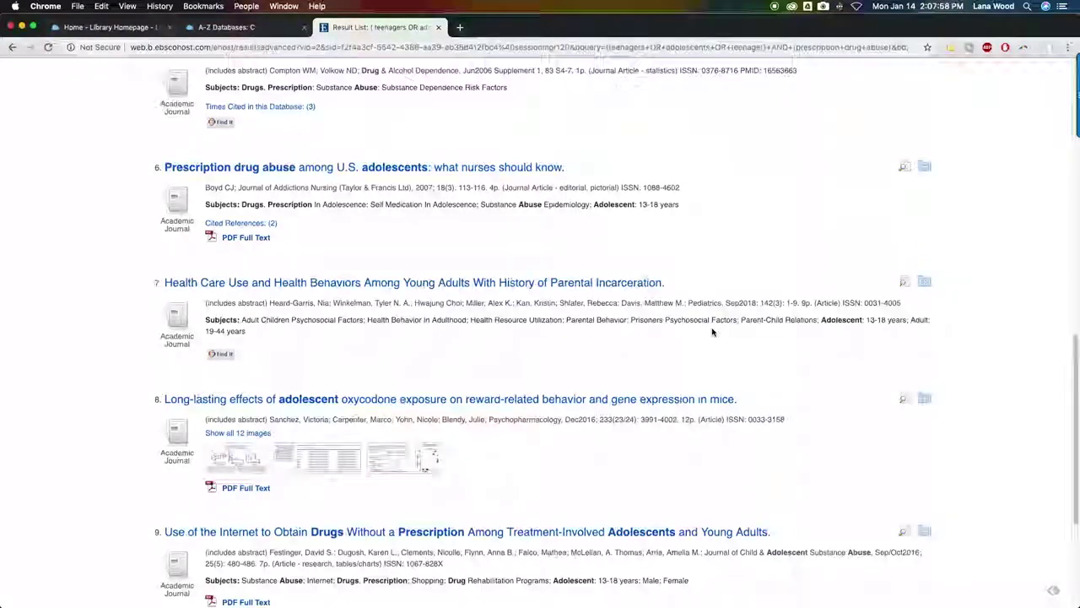
scroll(712, 332, "up", 17)
scroll(712, 331, "down", 1)
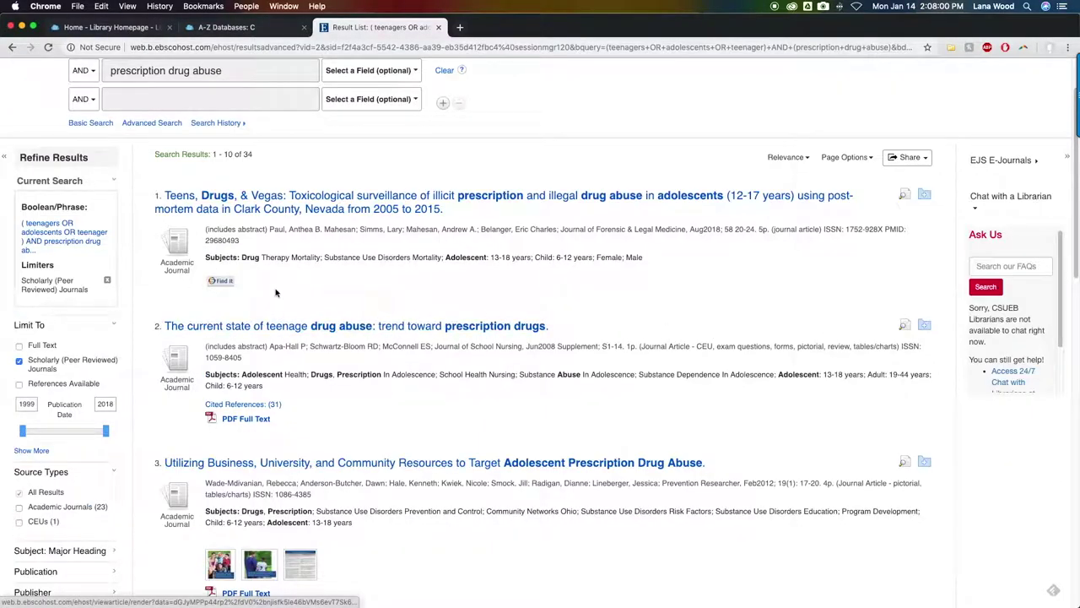
Open and scroll the detailed record for result 2, on teenage prescription drug abuse.
left_click(250, 328)
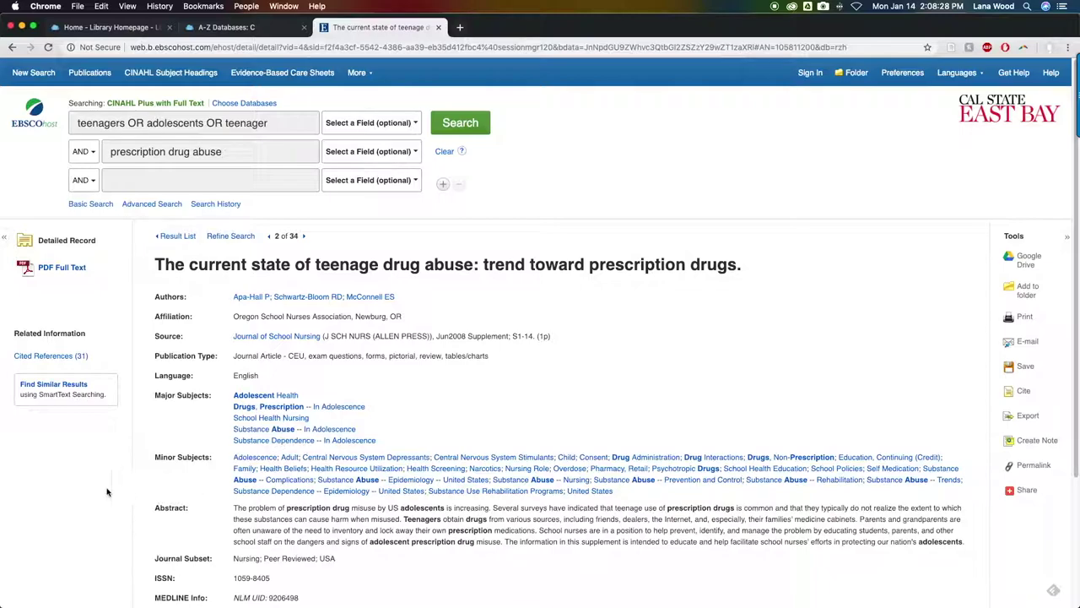
scroll(171, 509, "down", 4)
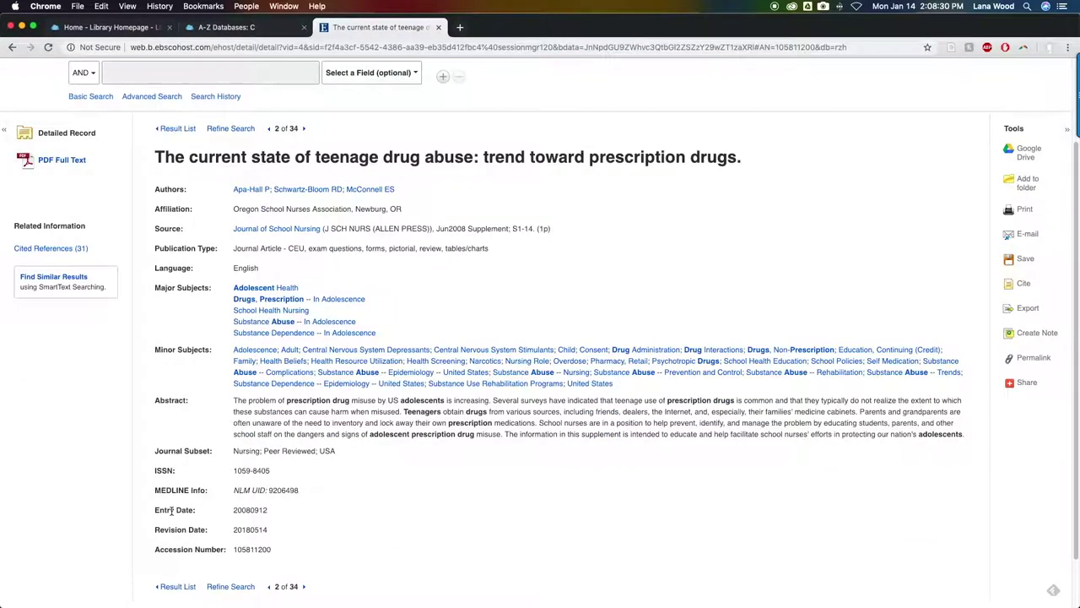
scroll(172, 509, "up", 2)
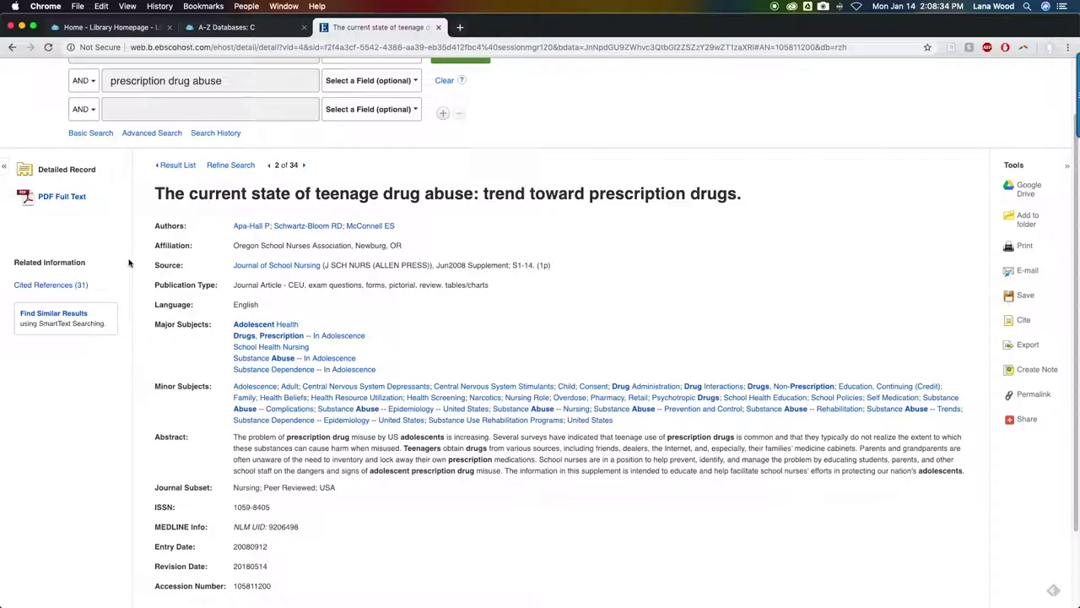
left_click(49, 200)
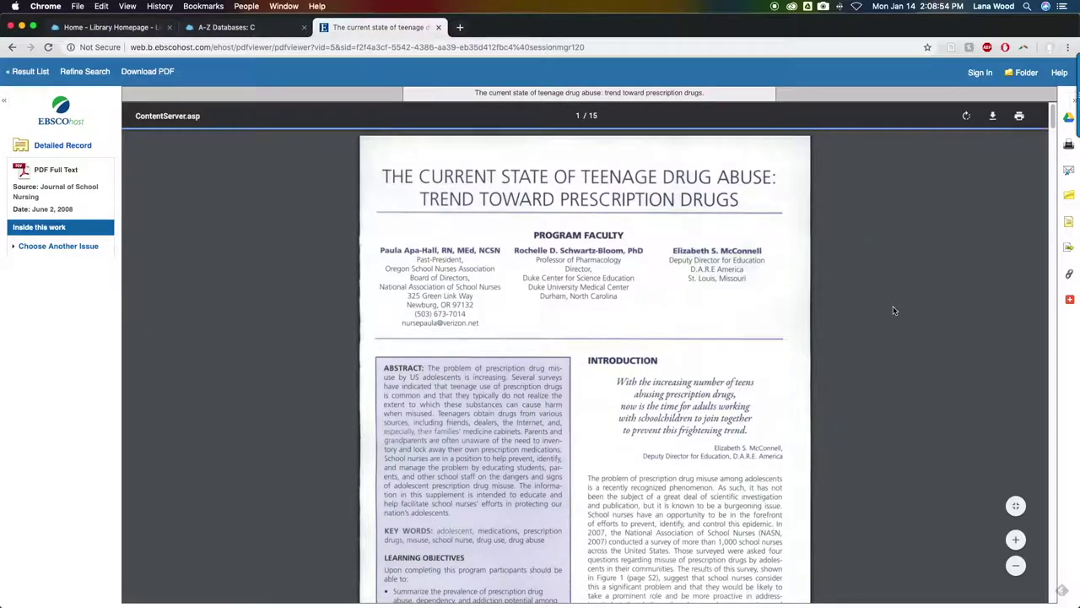
scroll(654, 405, "down", 4)
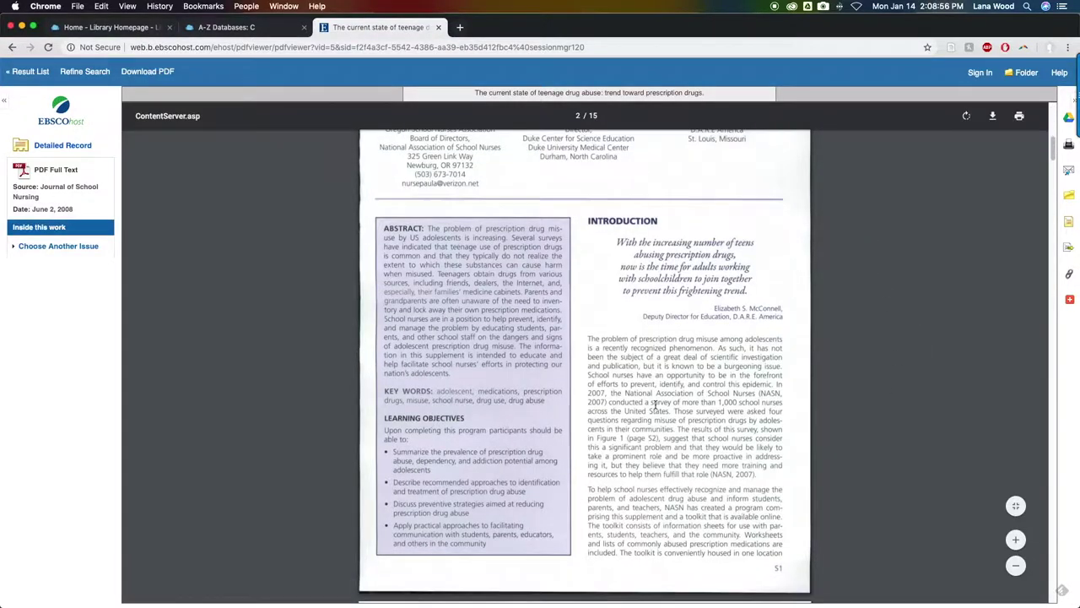
scroll(654, 405, "down", 15)
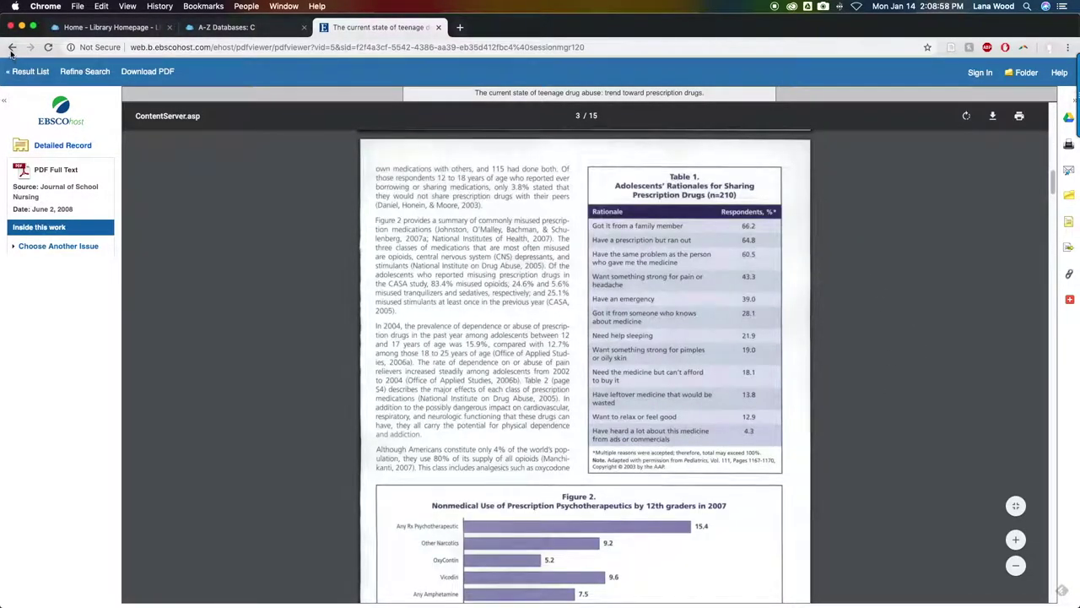
left_click(11, 47)
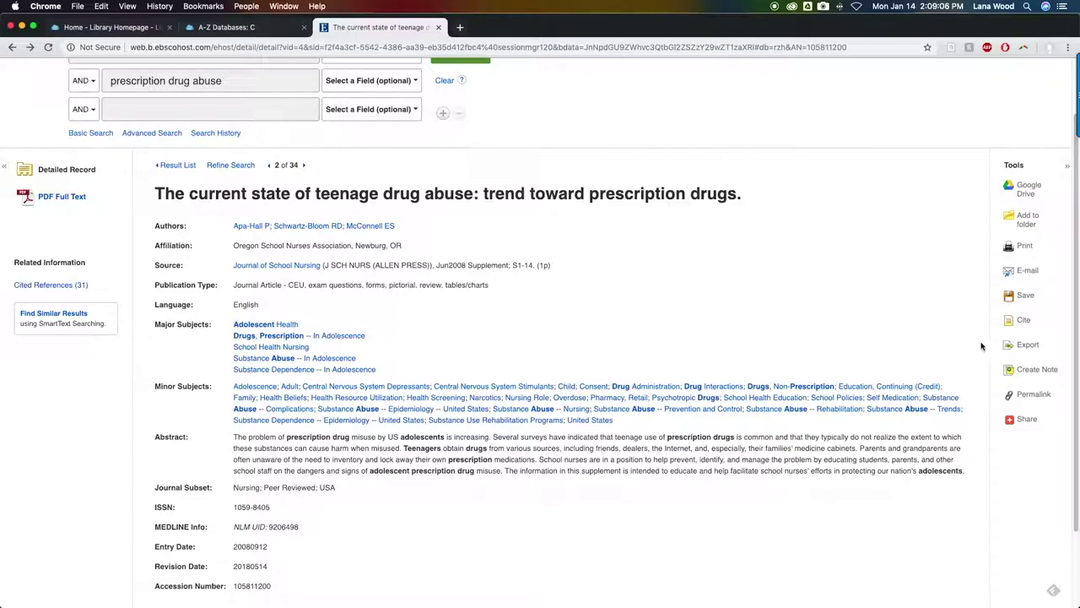
Show the article's Cite formats, select the APA reference, then return to the result list.
left_click(1023, 323)
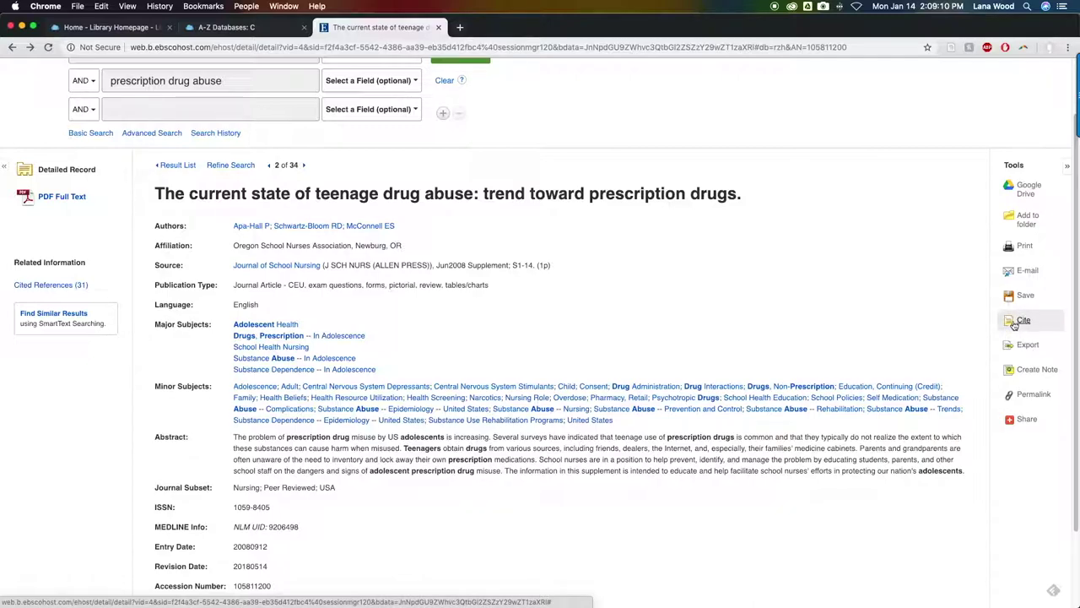
scroll(422, 319, "down", 3)
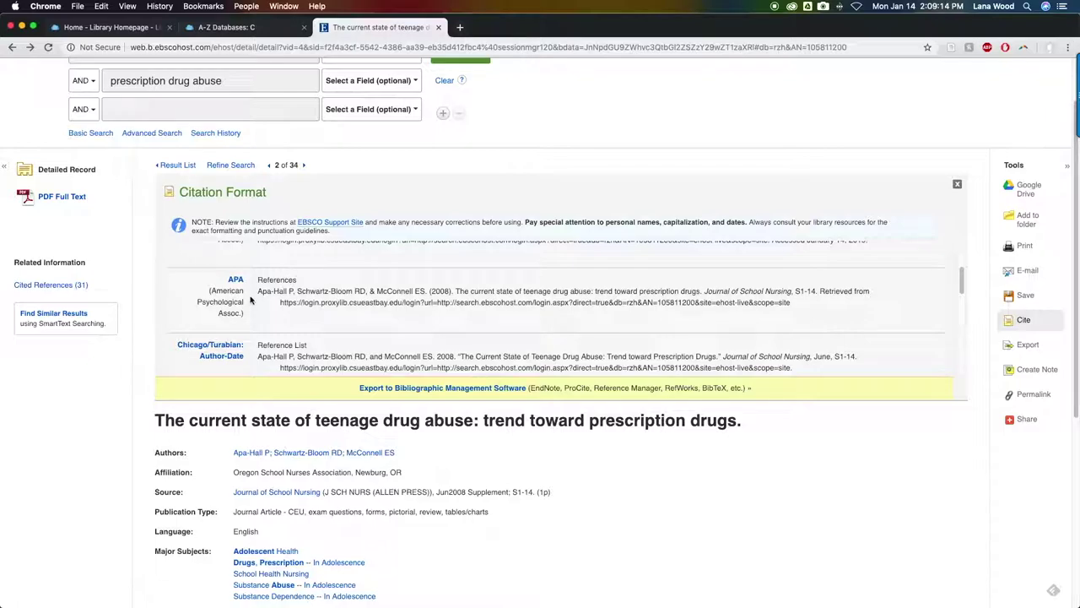
left_click_drag(258, 291, 792, 303)
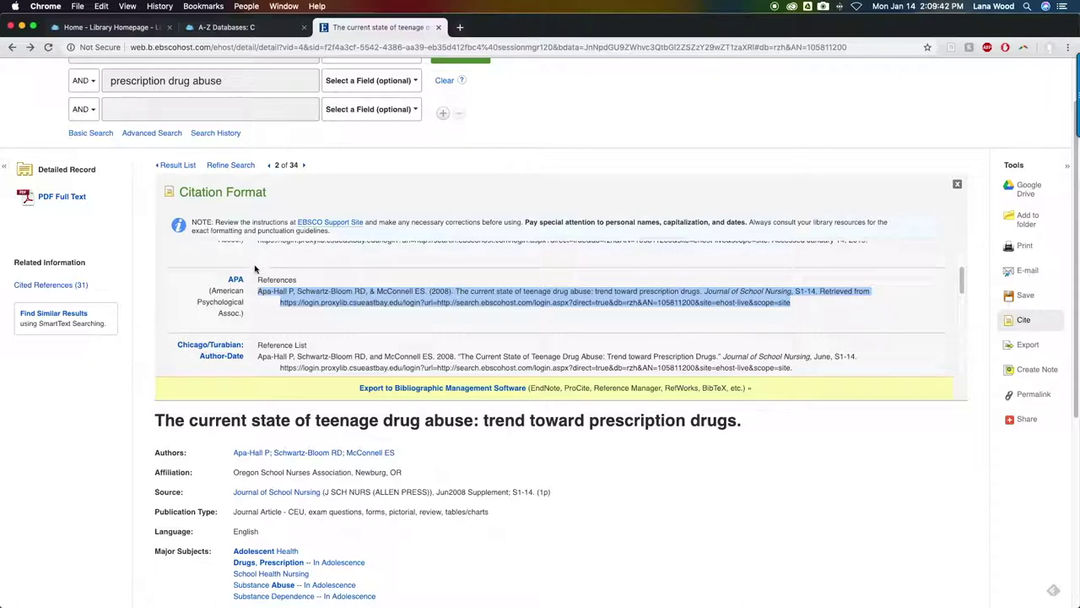
left_click(459, 169)
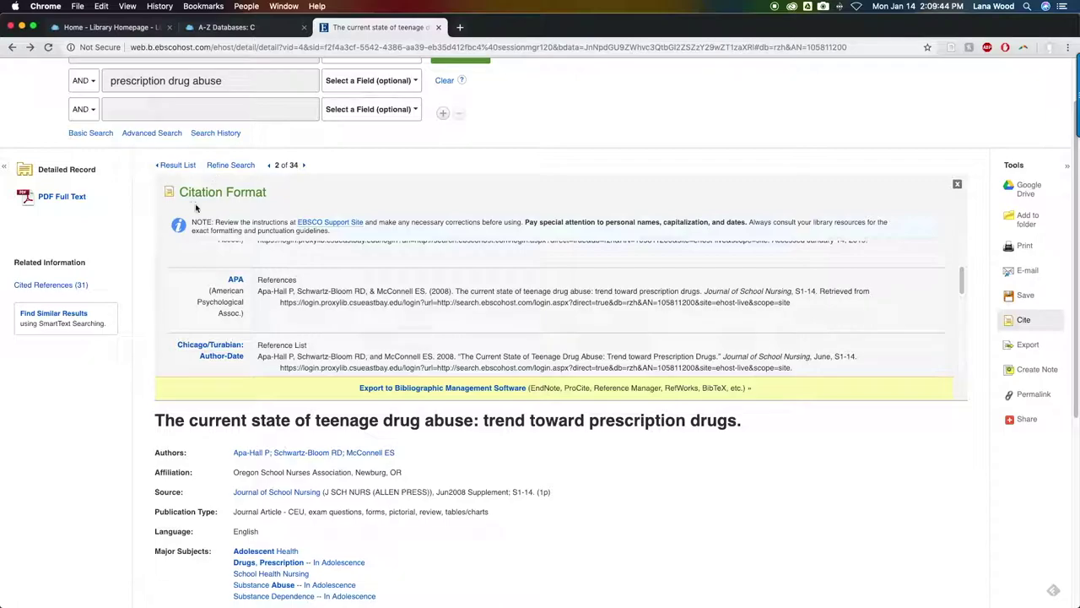
left_click(176, 166)
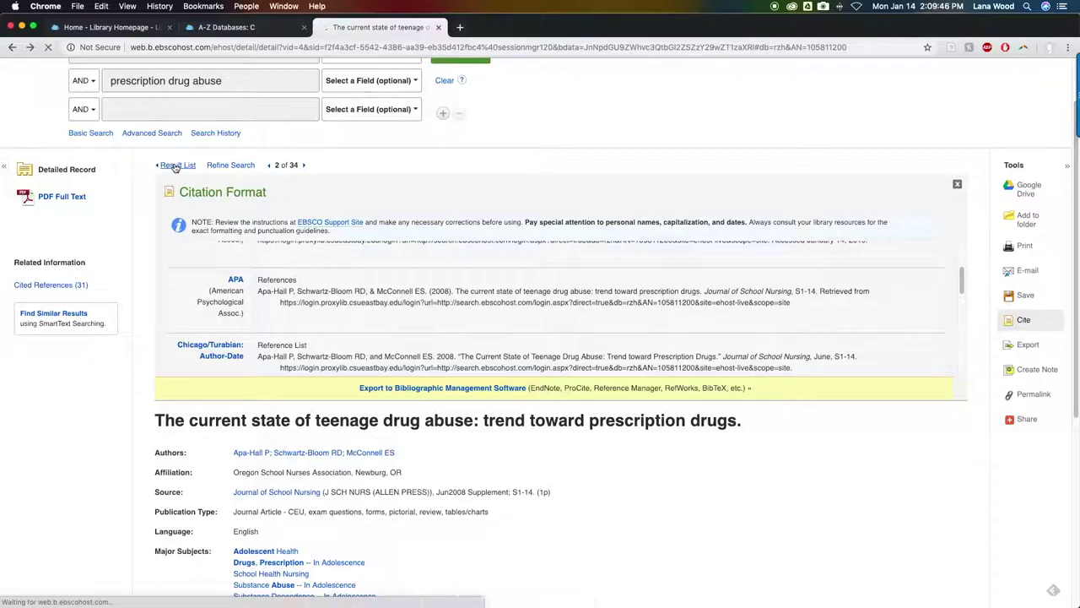
Scroll back to the top of the 34 peer-reviewed teen prescription drug abuse results.
scroll(557, 135, "up", 3)
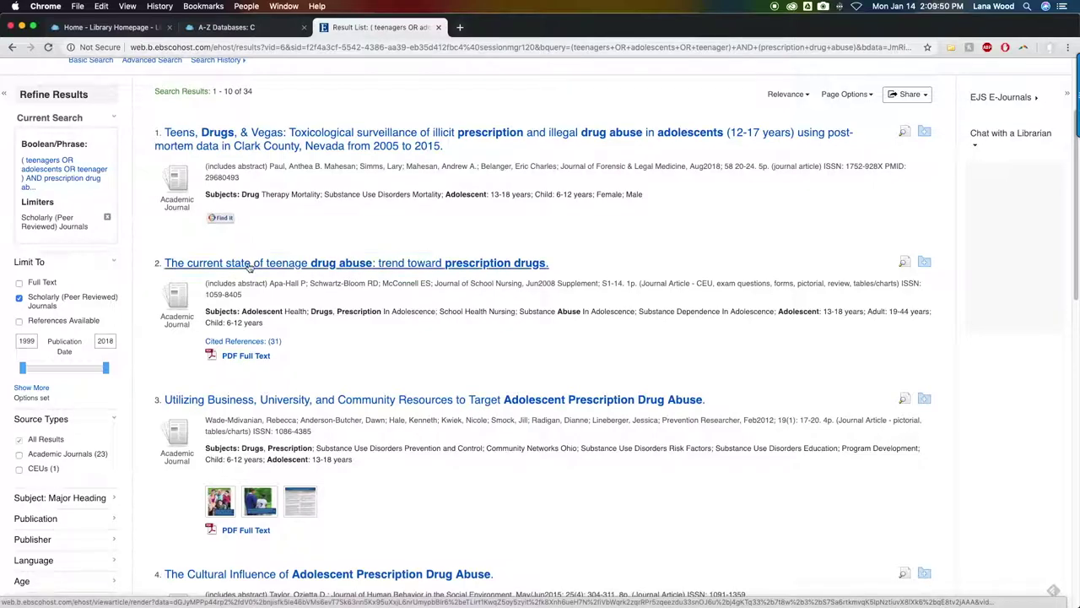
scroll(374, 246, "up", 2)
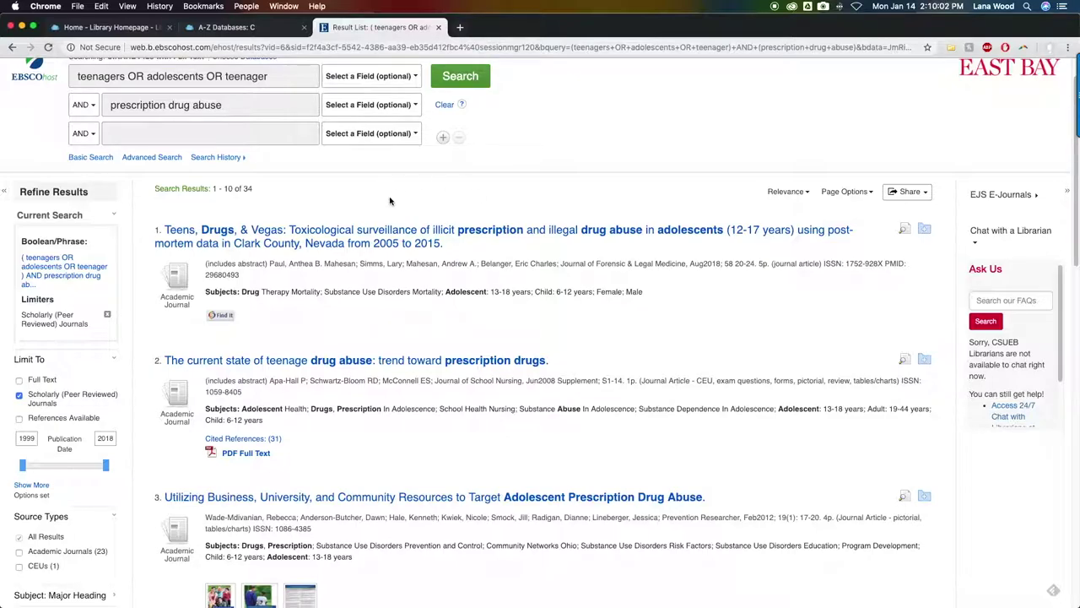
Check library availability for the first article and open its ScienceDirect Journals link in a new tab.
left_click(221, 316)
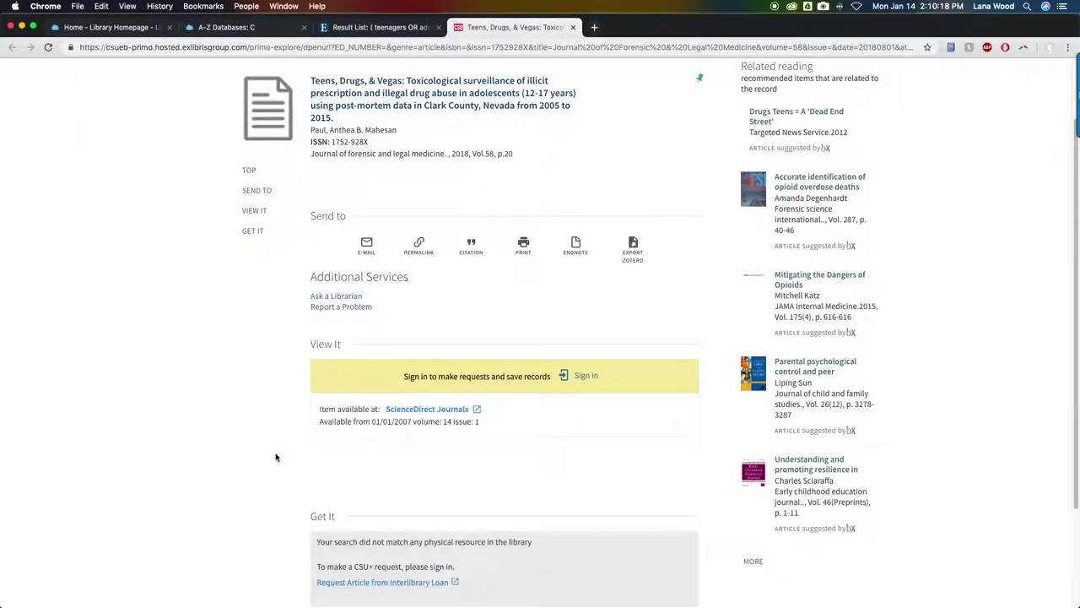
right_click(412, 410)
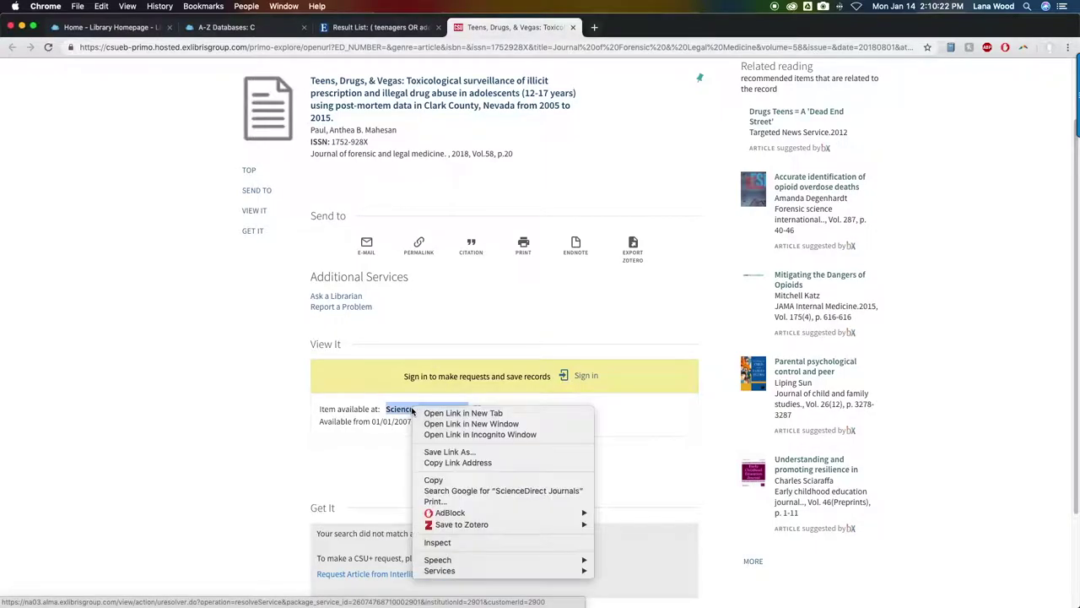
left_click(464, 414)
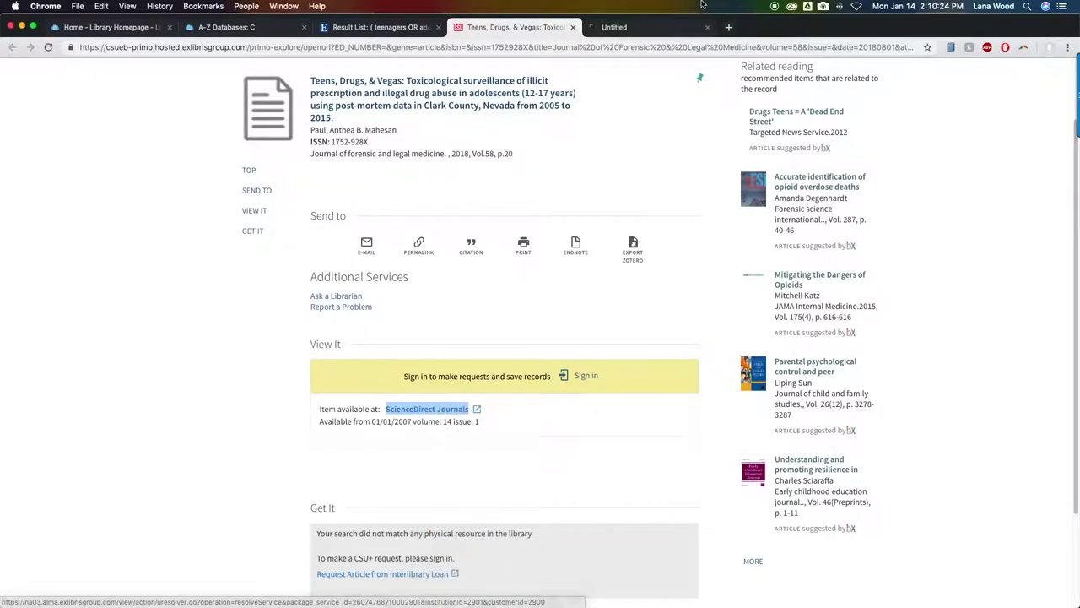
left_click(639, 28)
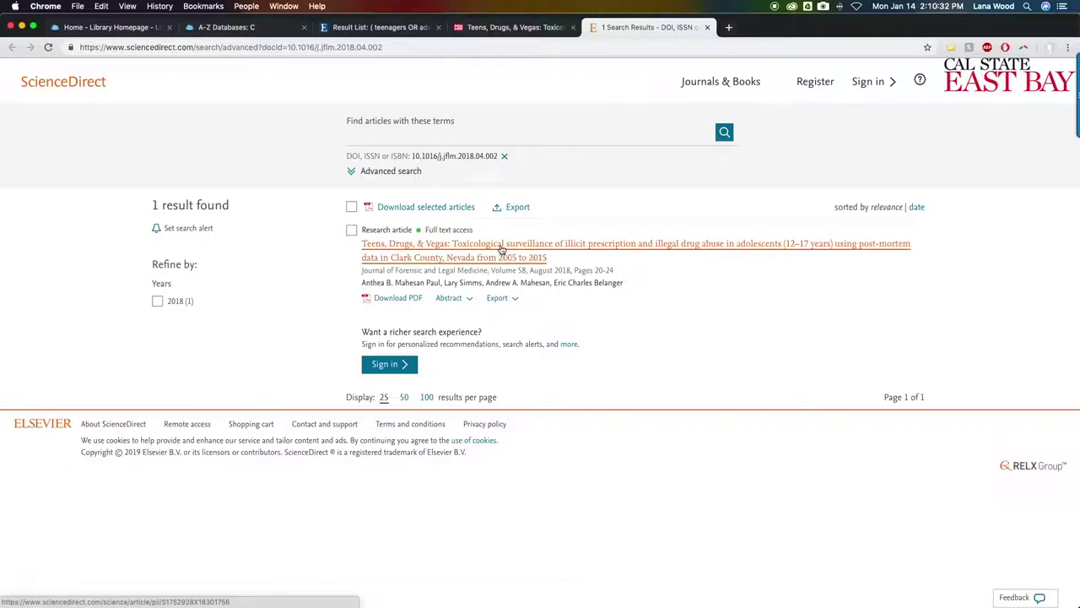
Open the 'Teens, Drugs, & Vegas' article page, skim its abstract, then close its library record.
left_click(501, 250)
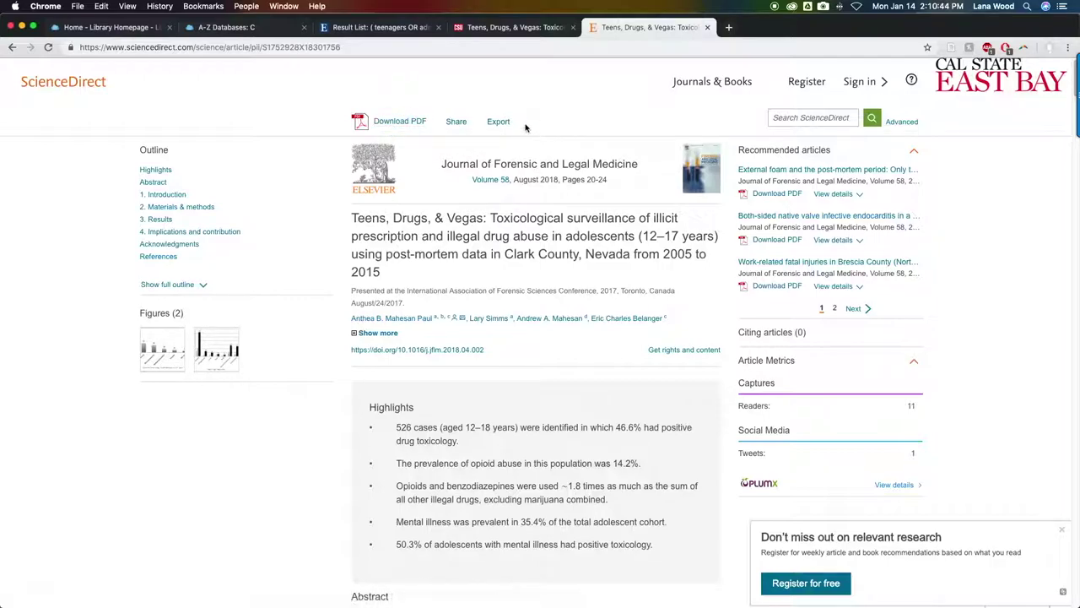
scroll(501, 385, "down", 10)
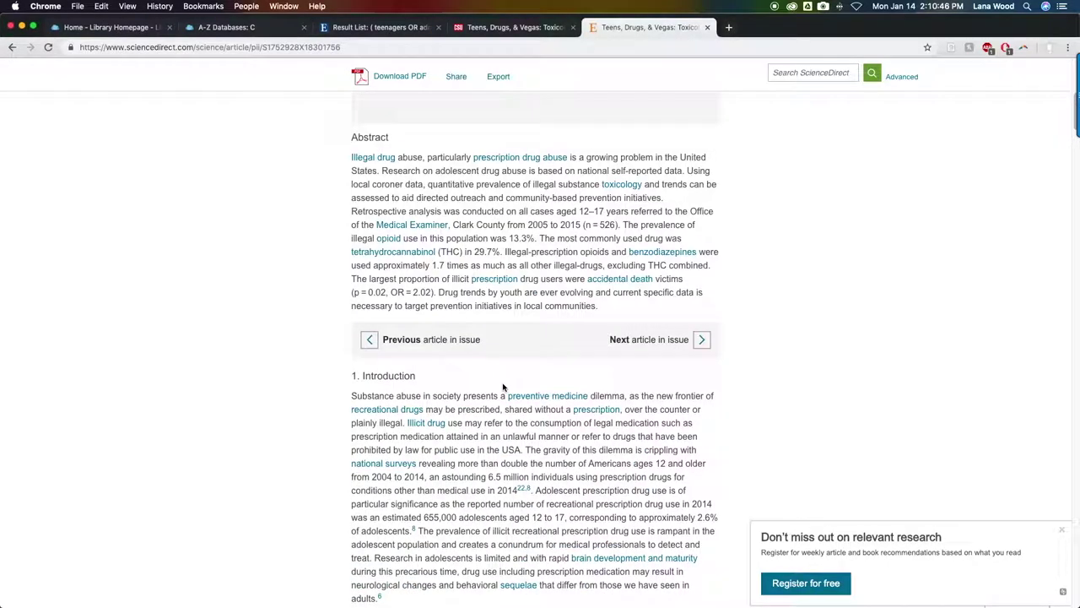
scroll(502, 386, "up", 10)
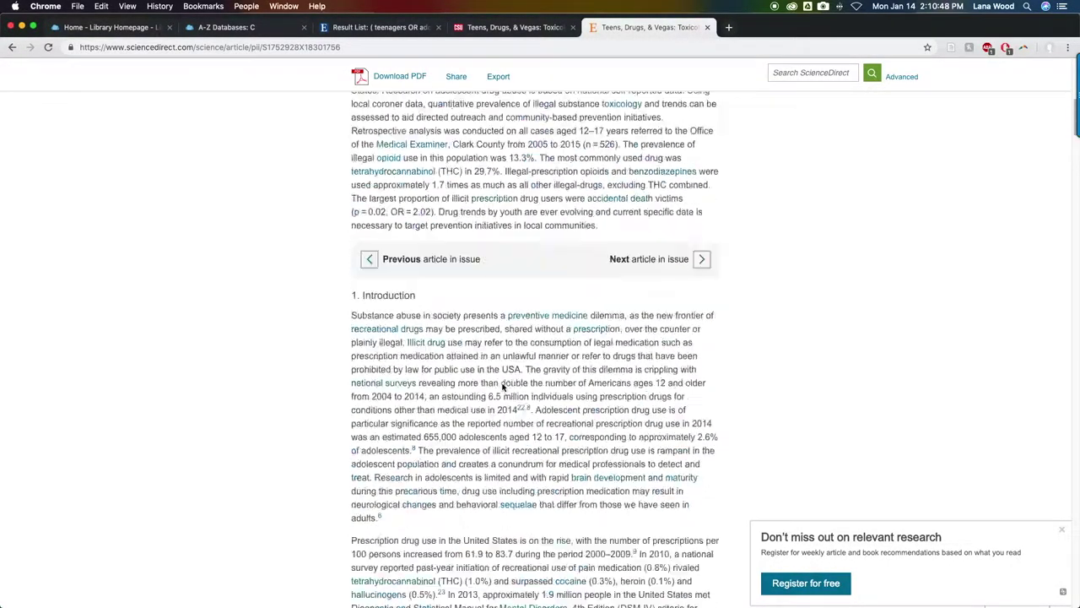
left_click(525, 28)
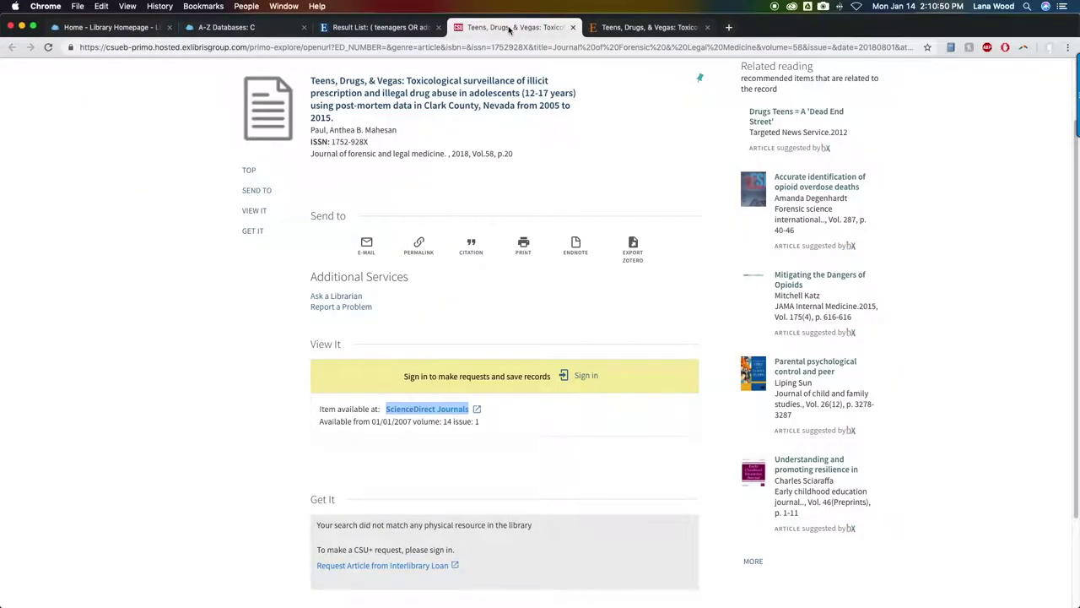
left_click(572, 27)
Close the ScienceDirect tab and check library full-text availability for result 4.
left_click(572, 27)
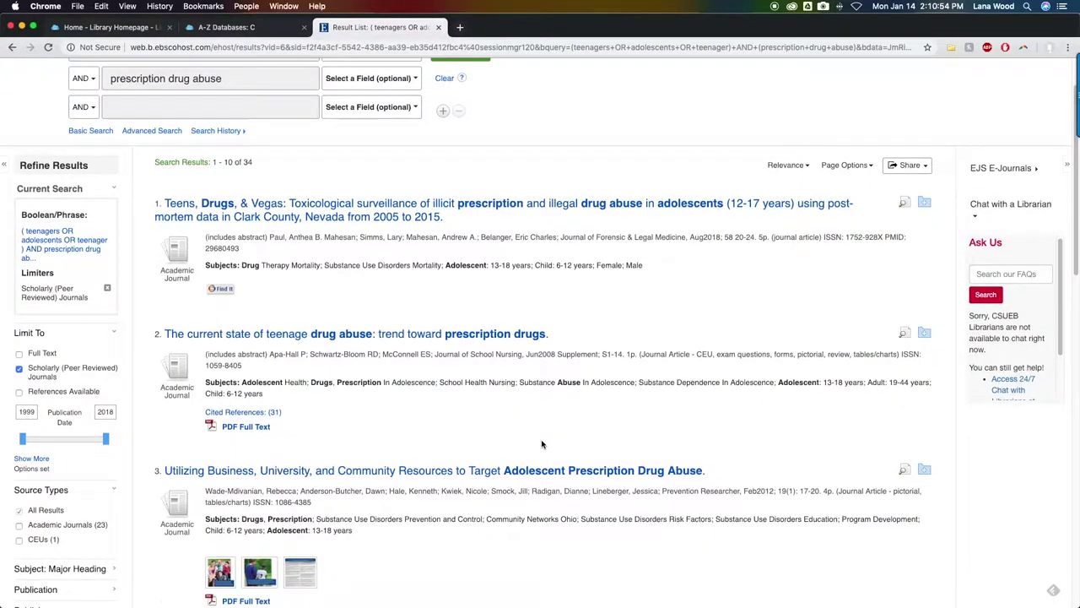
scroll(523, 456, "down", 5)
scroll(522, 459, "down", 2)
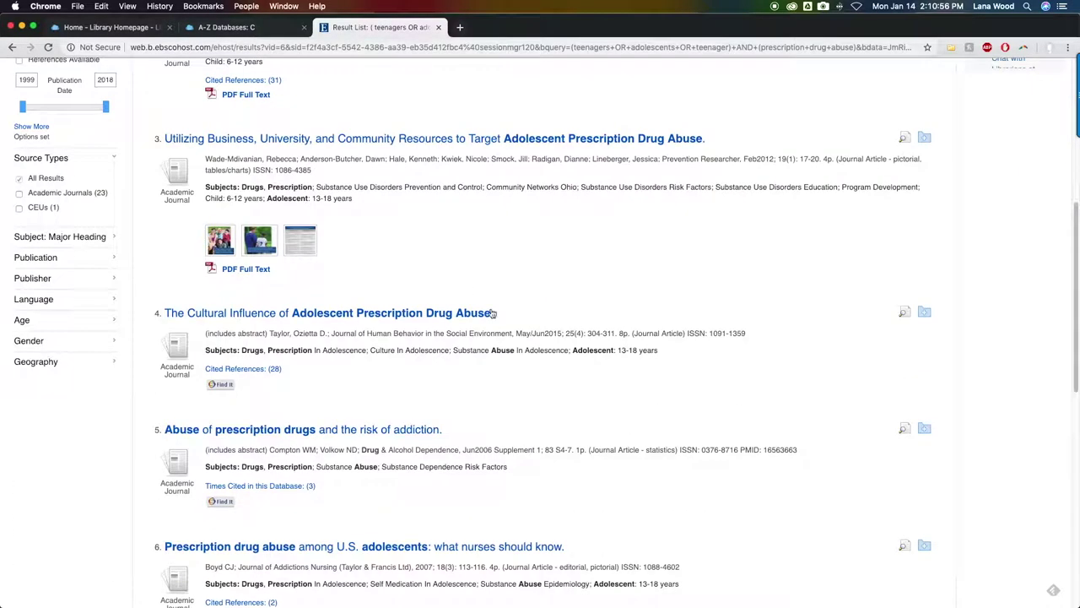
left_click(227, 386)
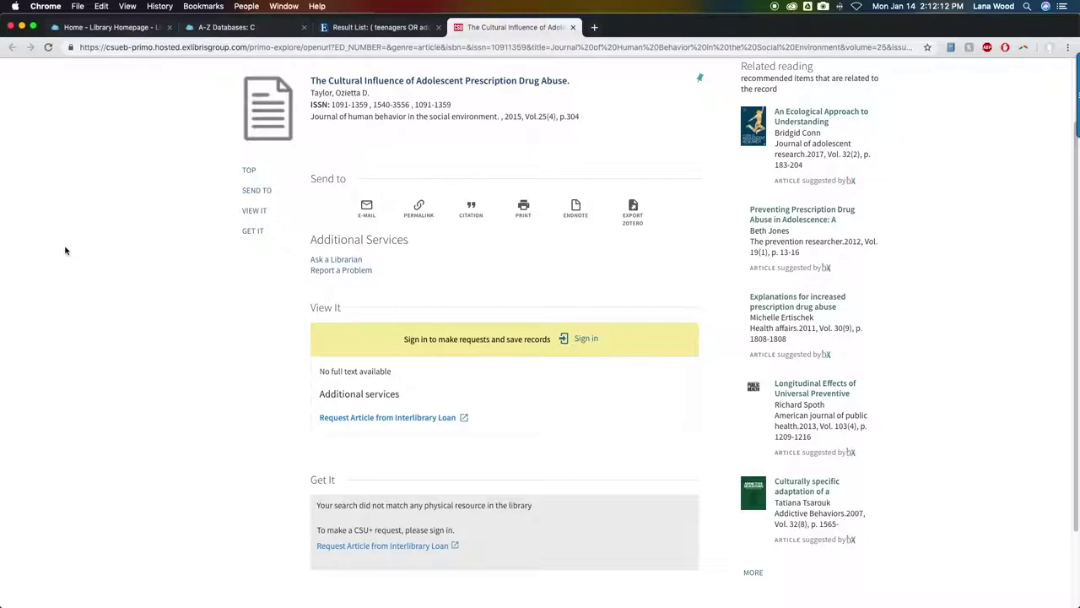
Close the record and CINAHL tabs, then filter the A-Z databases list to letter P.
left_click(573, 28)
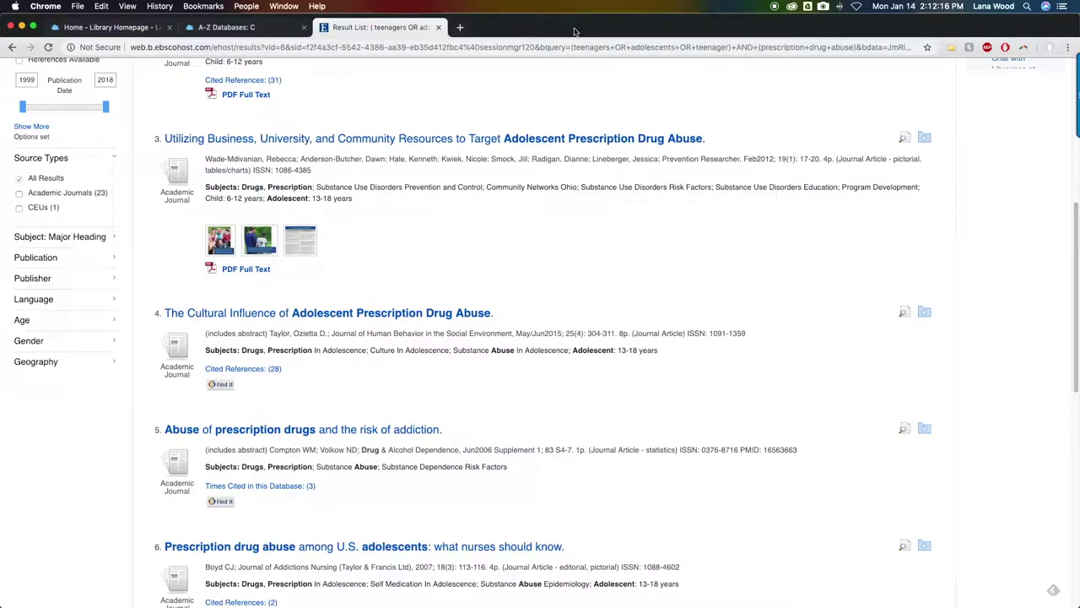
left_click(438, 27)
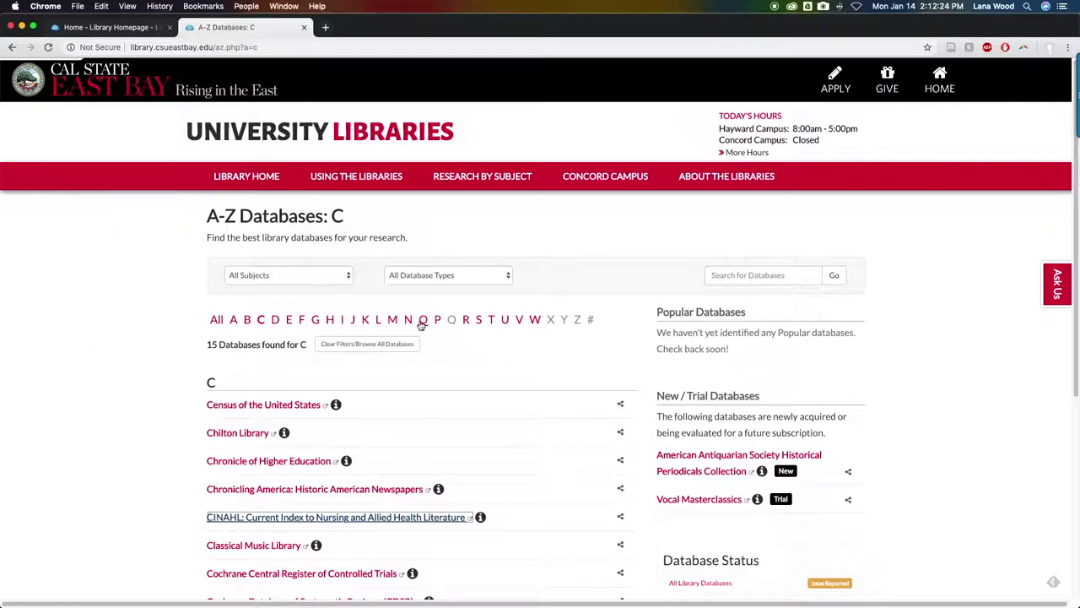
left_click(314, 321)
scroll(133, 411, "down", 3)
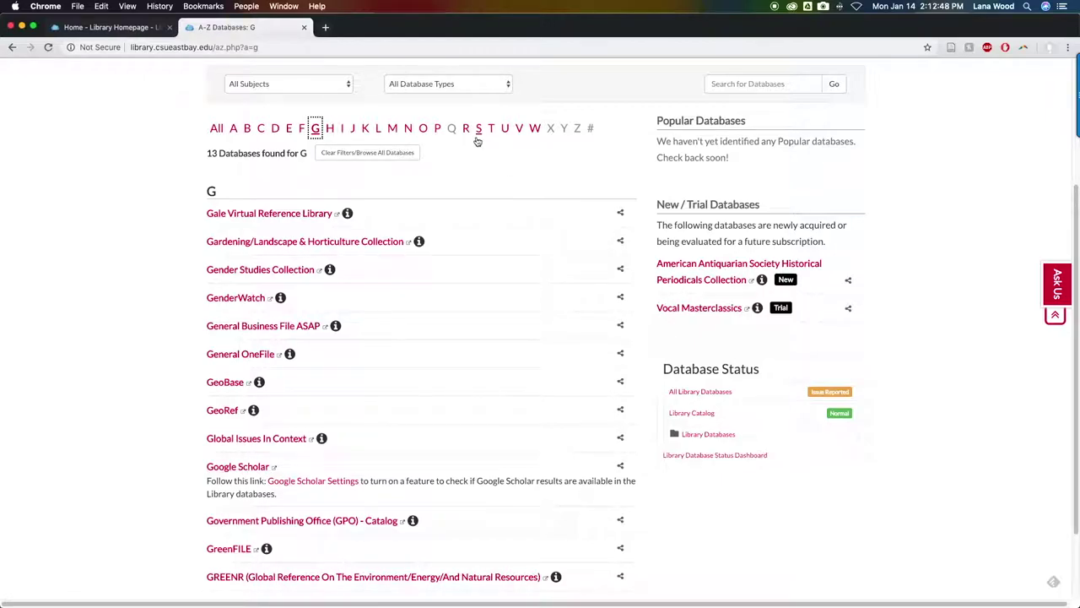
left_click(438, 128)
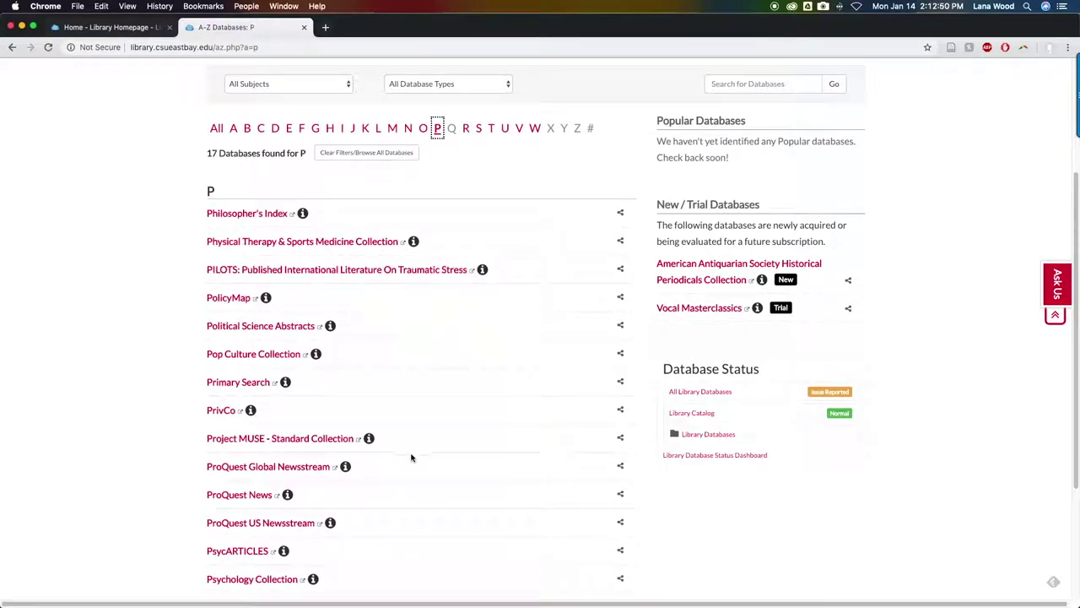
scroll(405, 462, "down", 5)
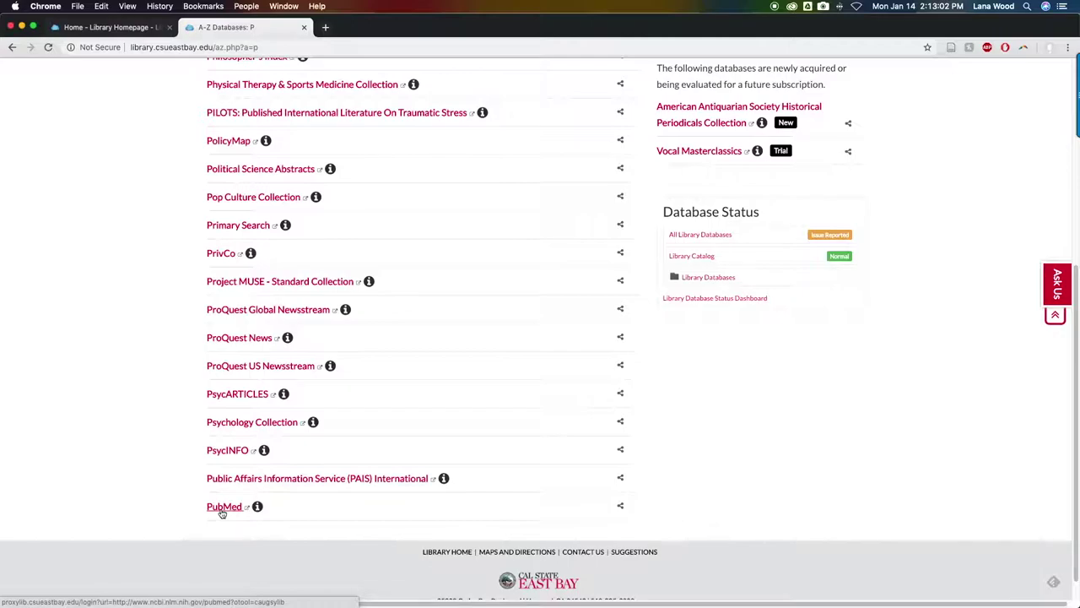
Open PubMed's Advanced builder and search (teenagers OR adolescents) AND prescription drug abuse.
left_click(224, 507)
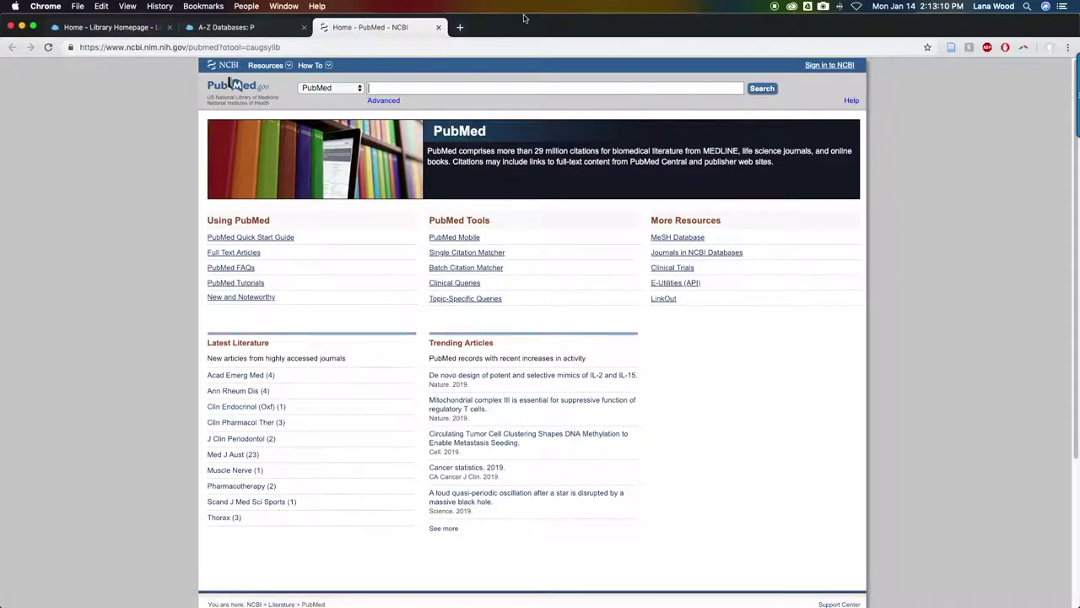
left_click(384, 102)
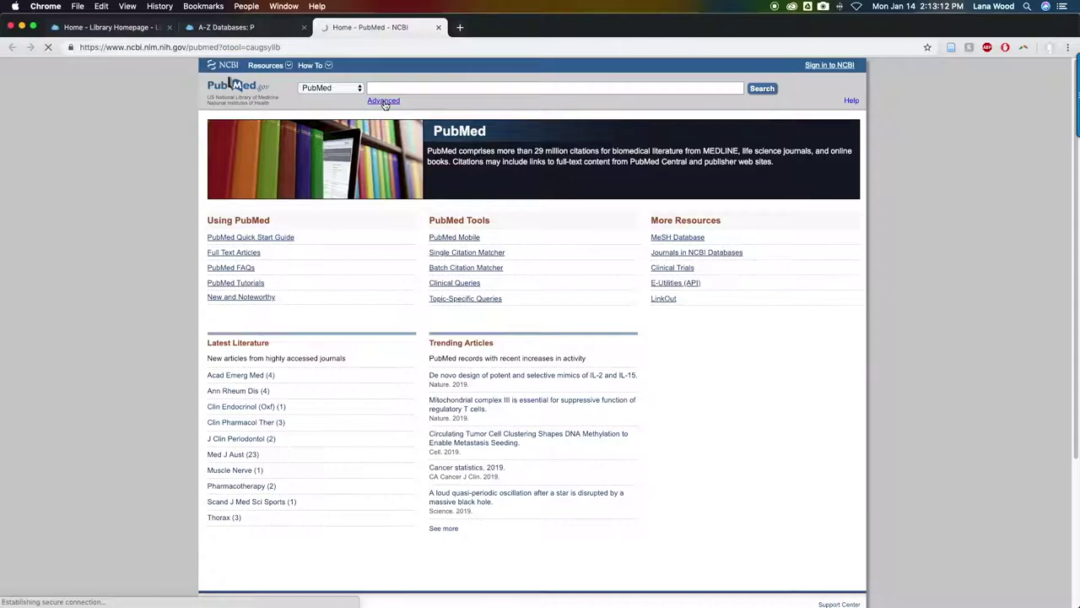
left_click(460, 205)
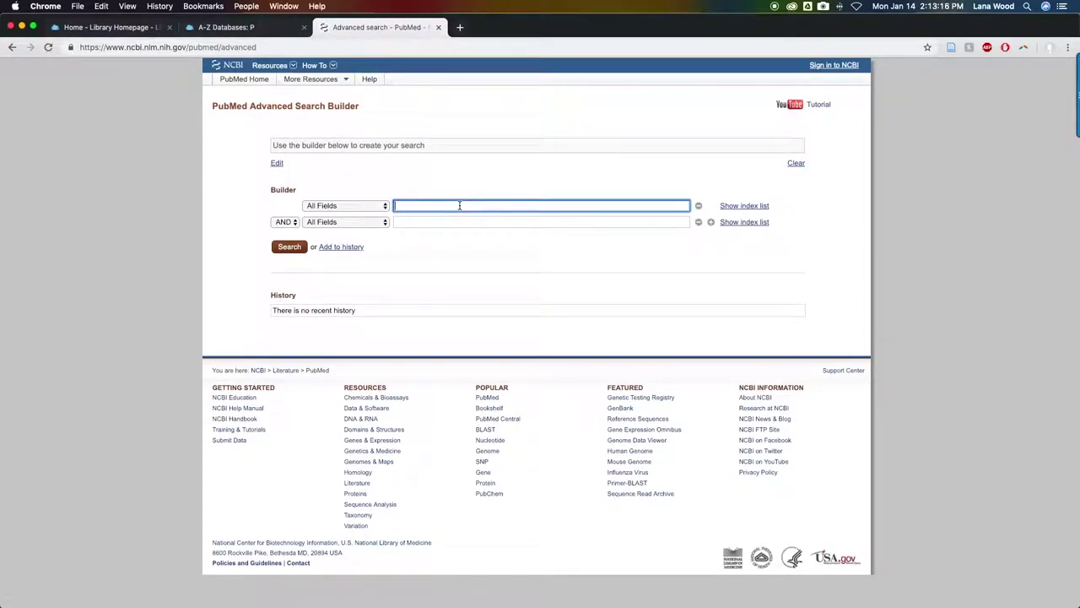
type("teenager")
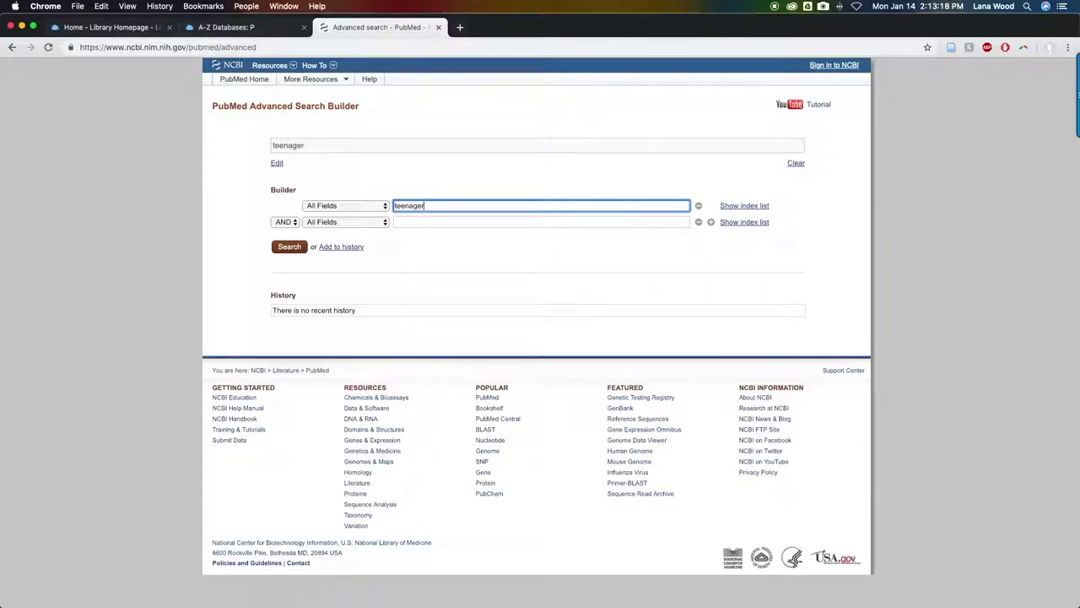
type("s OR adolescents")
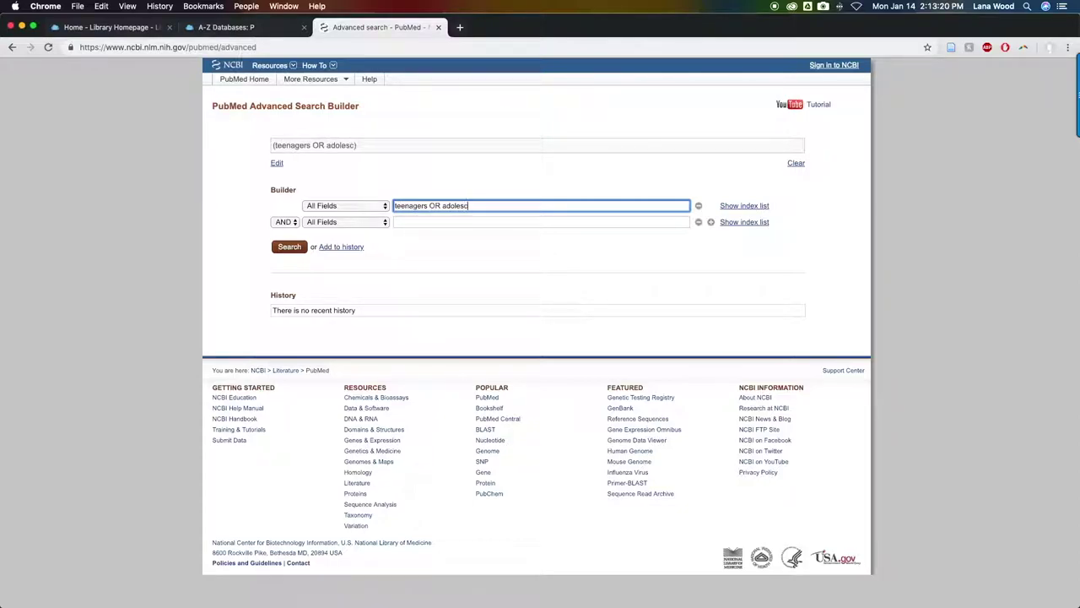
left_click(442, 223)
type("prescription drug a")
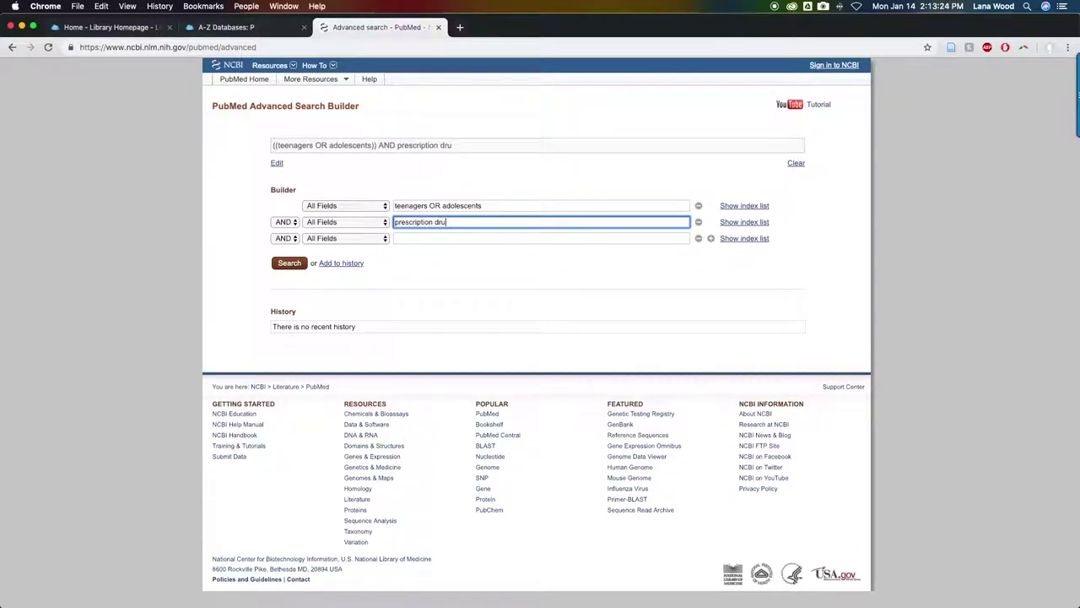
type("buse")
left_click(292, 266)
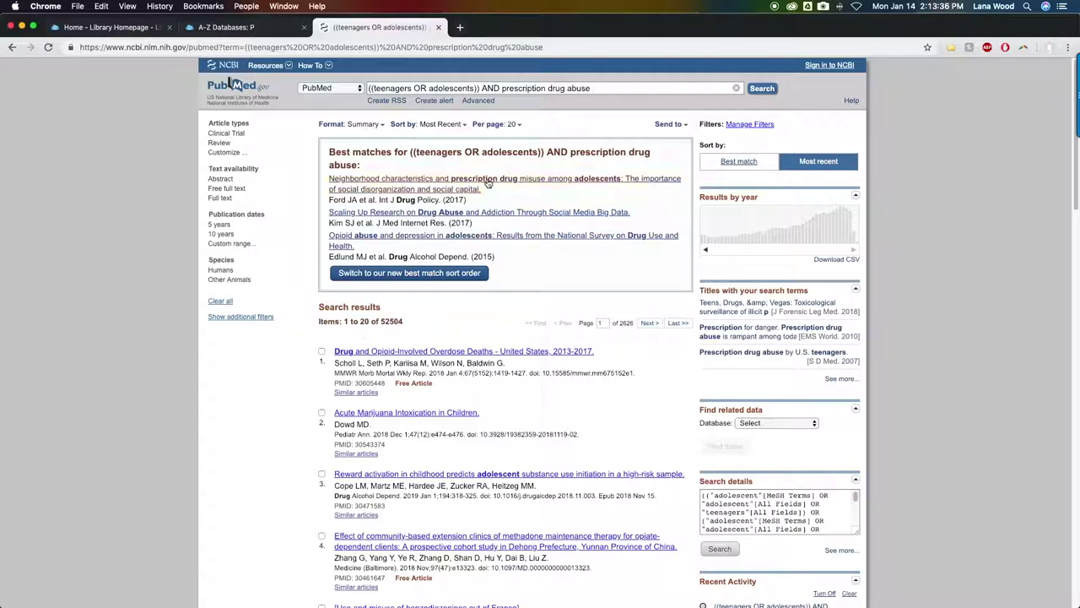
Scroll through the 52,504 results and change the sort order to Best Match.
left_click(609, 87)
scroll(274, 492, "down", 3)
scroll(274, 492, "down", 3)
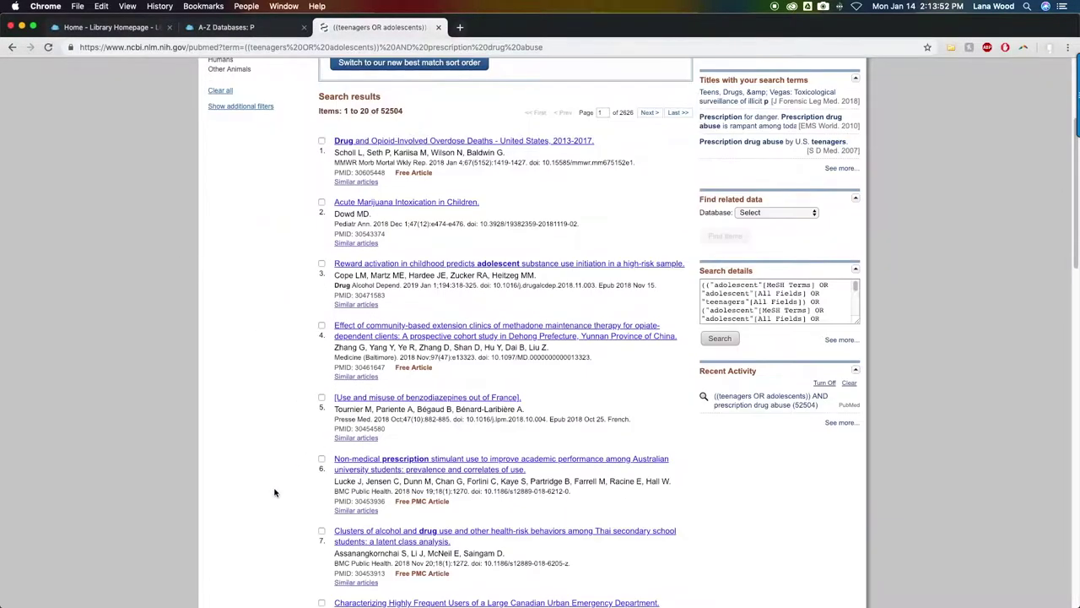
scroll(274, 492, "down", 15)
scroll(274, 491, "up", 20)
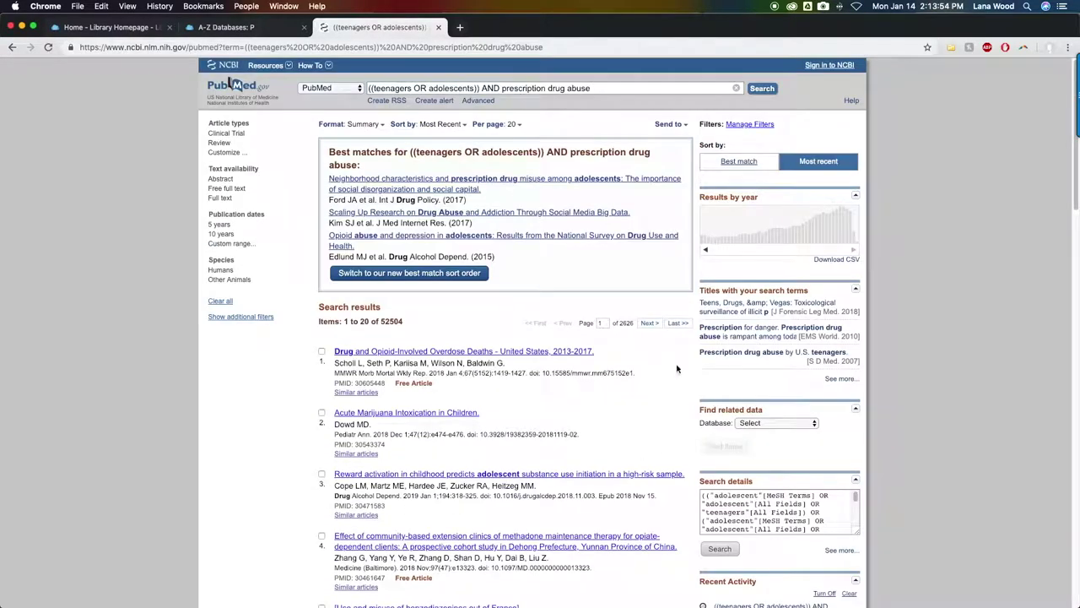
left_click(447, 125)
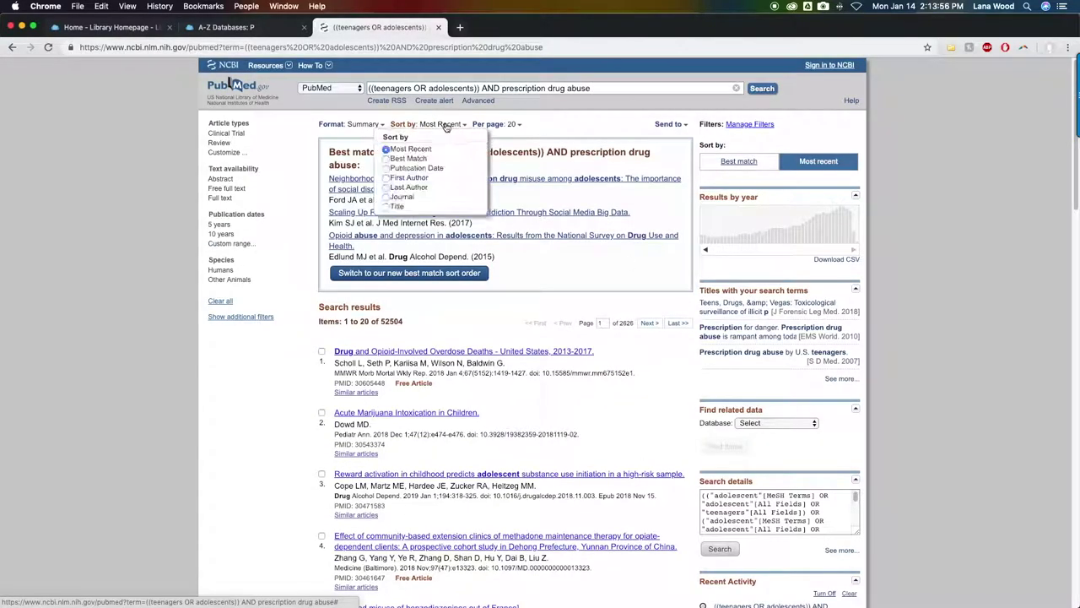
left_click(387, 159)
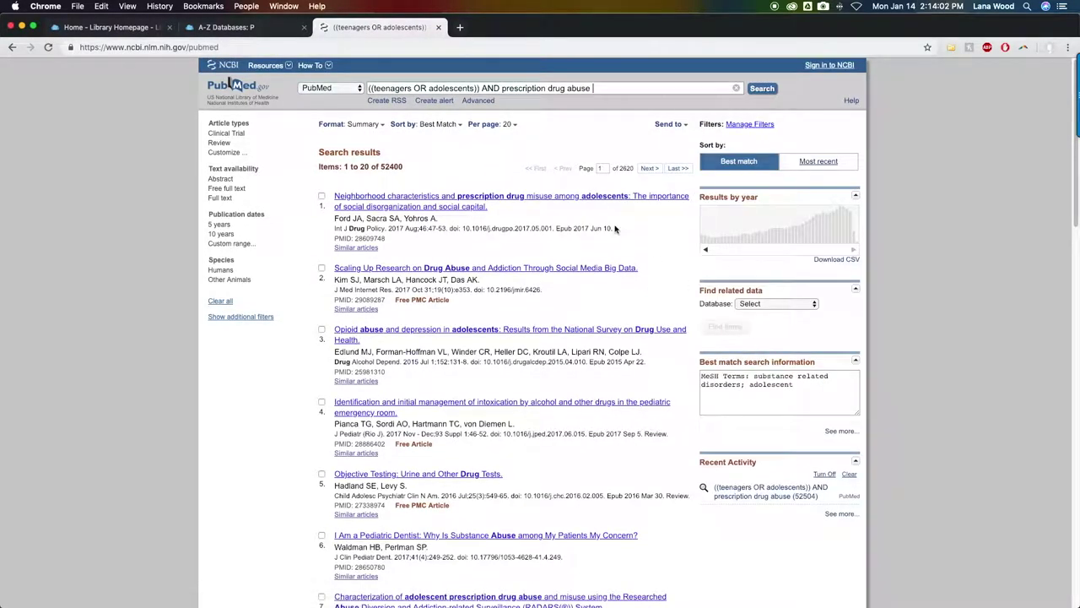
Open the Neighborhood characteristics abstract, check library availability, then open the Elsevier full text.
left_click(406, 199)
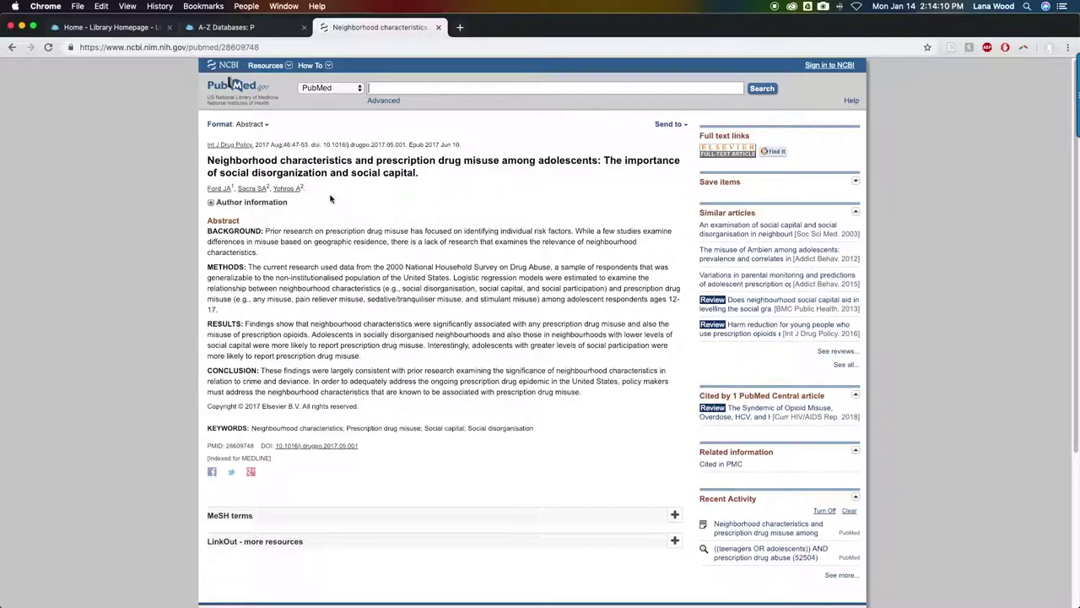
left_click(782, 153)
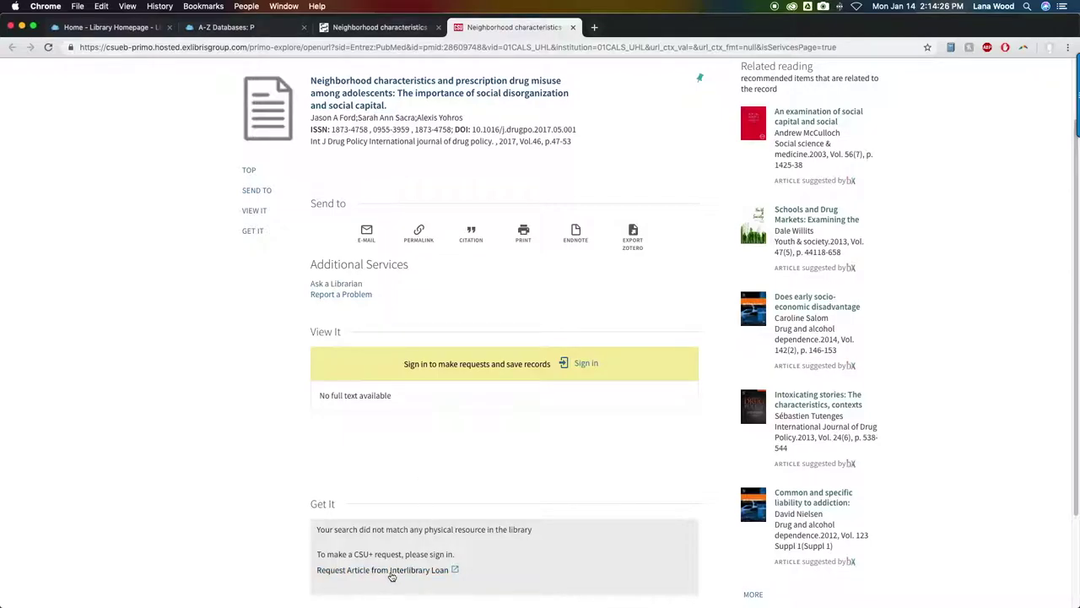
left_click(395, 29)
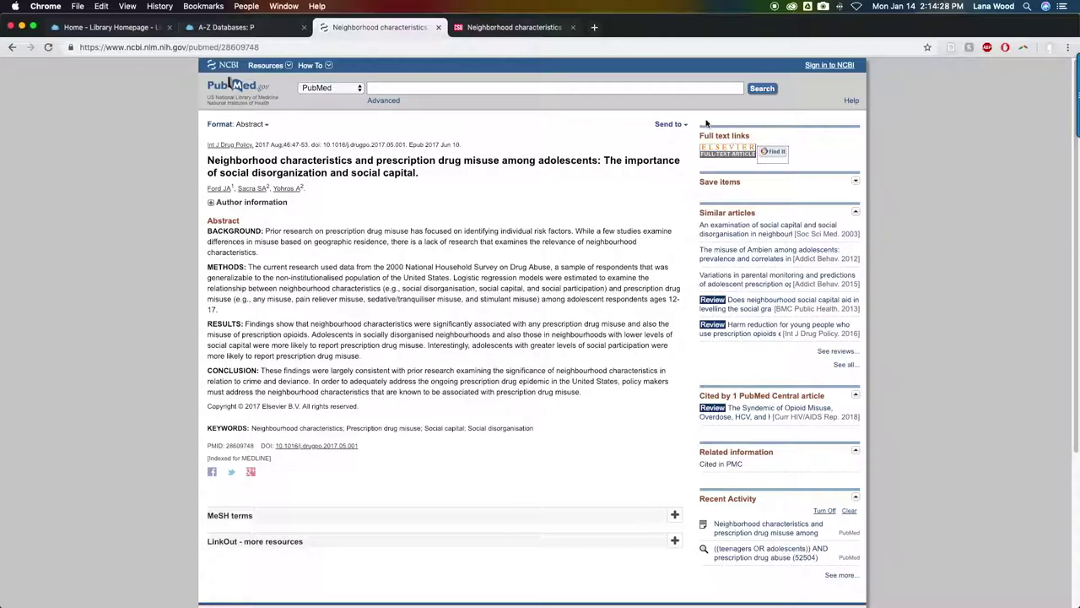
left_click(733, 153)
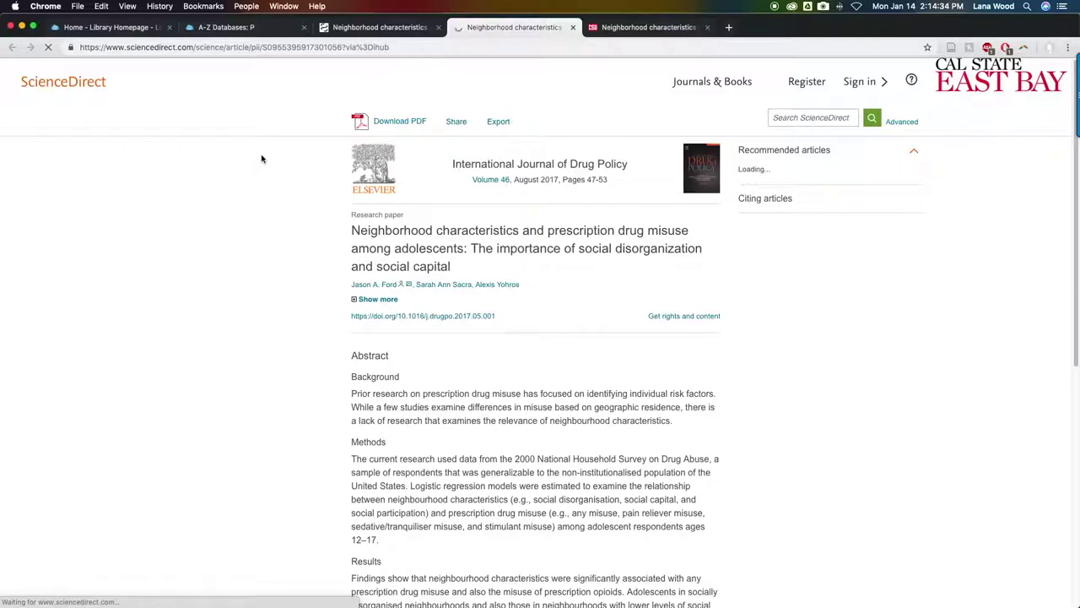
Download the article as a PDF and scroll through its 7 pages, returning to page 1.
scroll(286, 337, "down", 10)
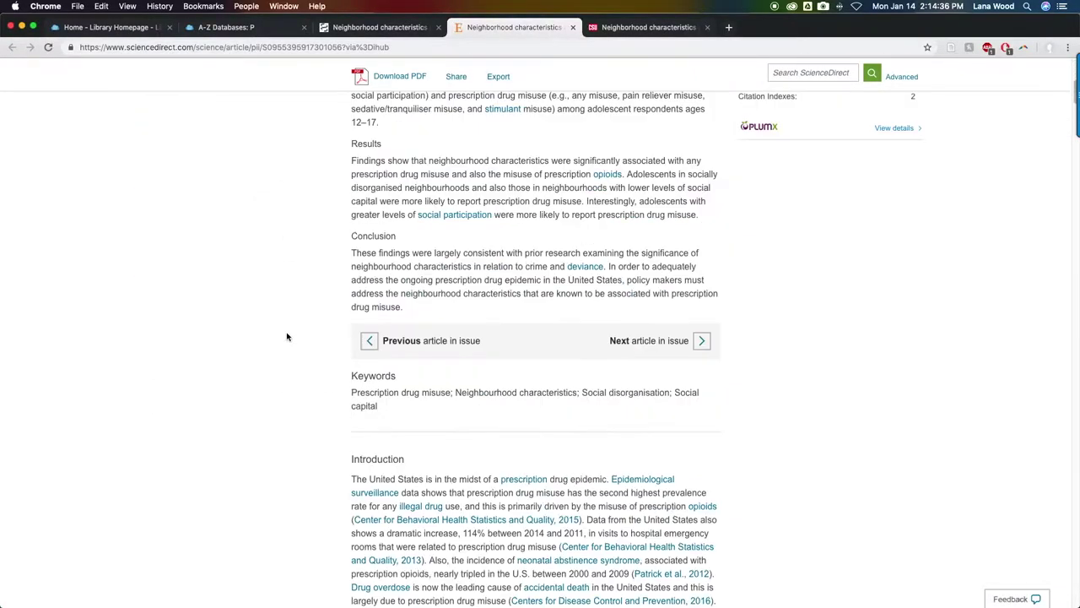
scroll(286, 337, "up", 9)
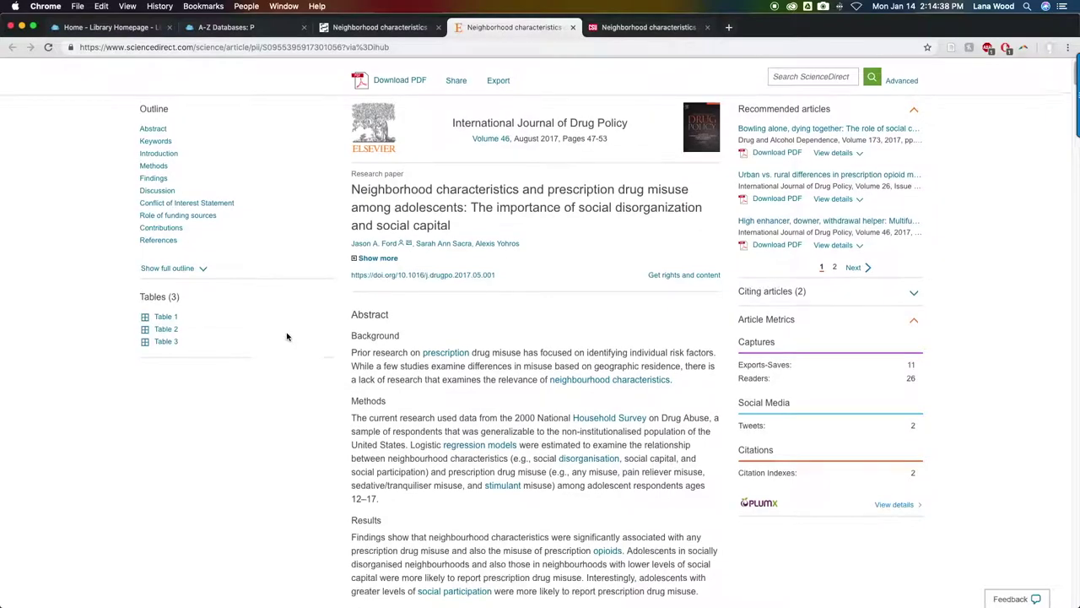
scroll(286, 336, "up", 1)
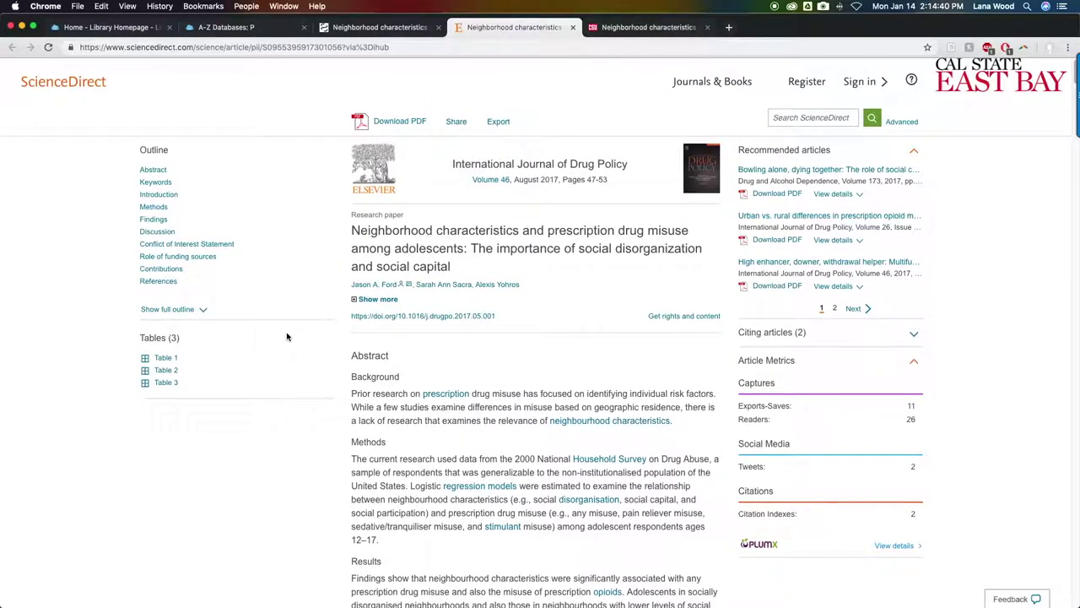
left_click(385, 120)
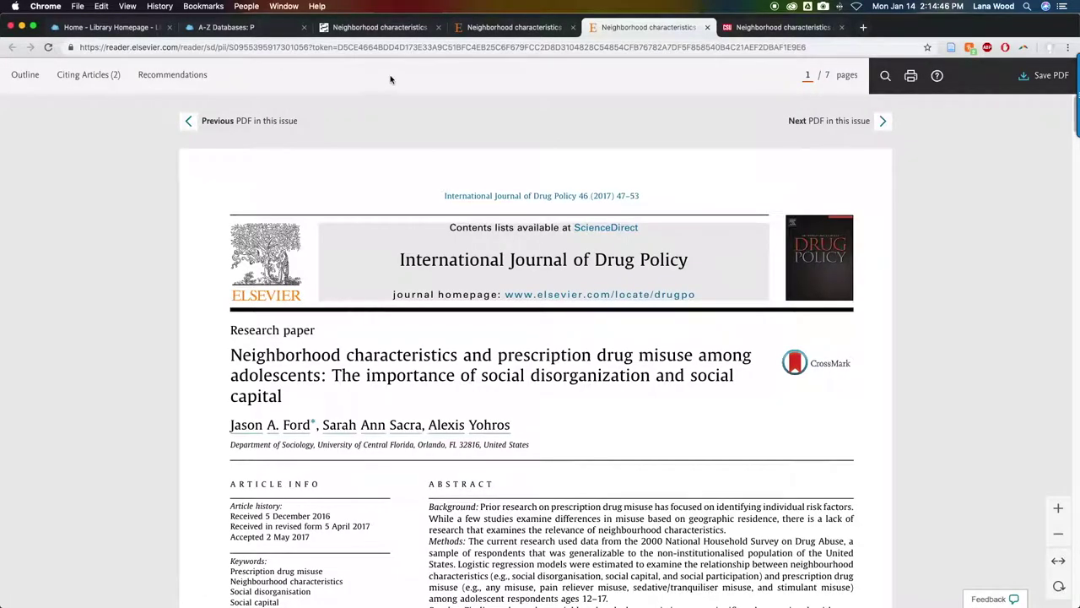
scroll(104, 378, "down", 20)
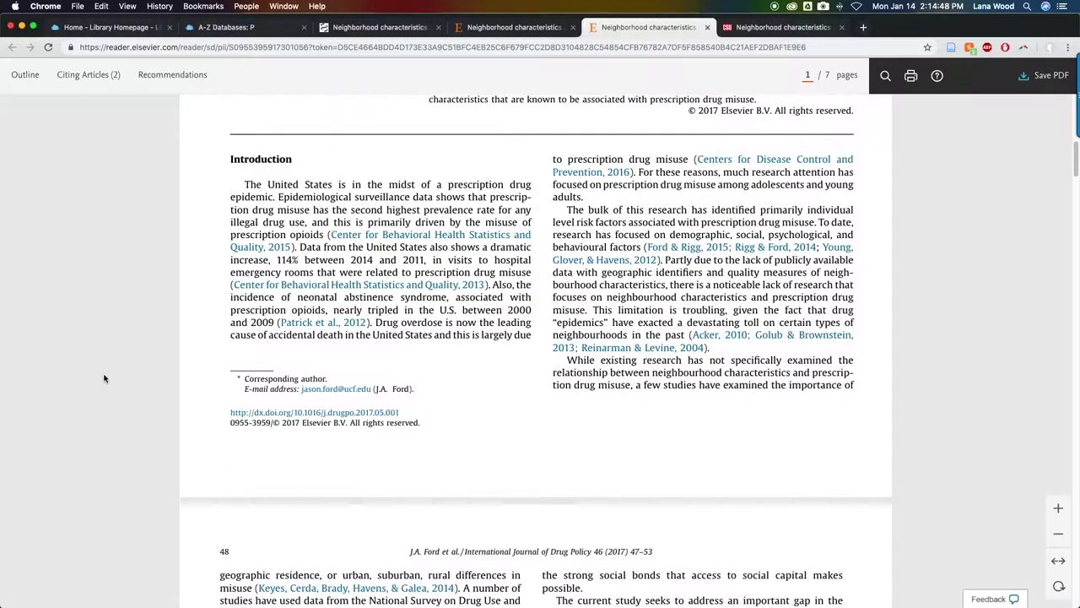
scroll(104, 378, "down", 20)
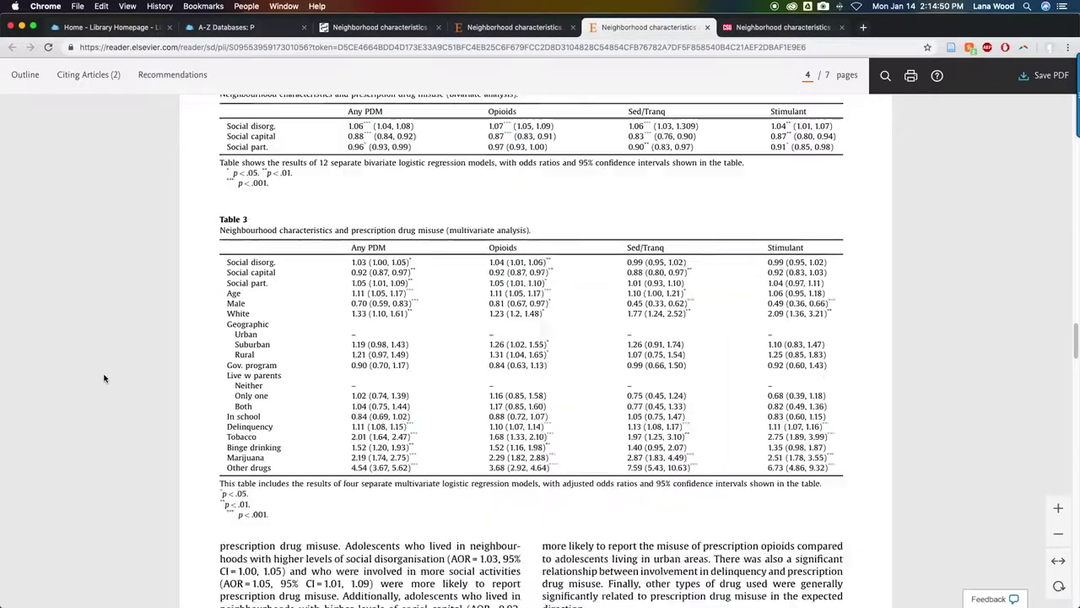
scroll(103, 378, "down", 10)
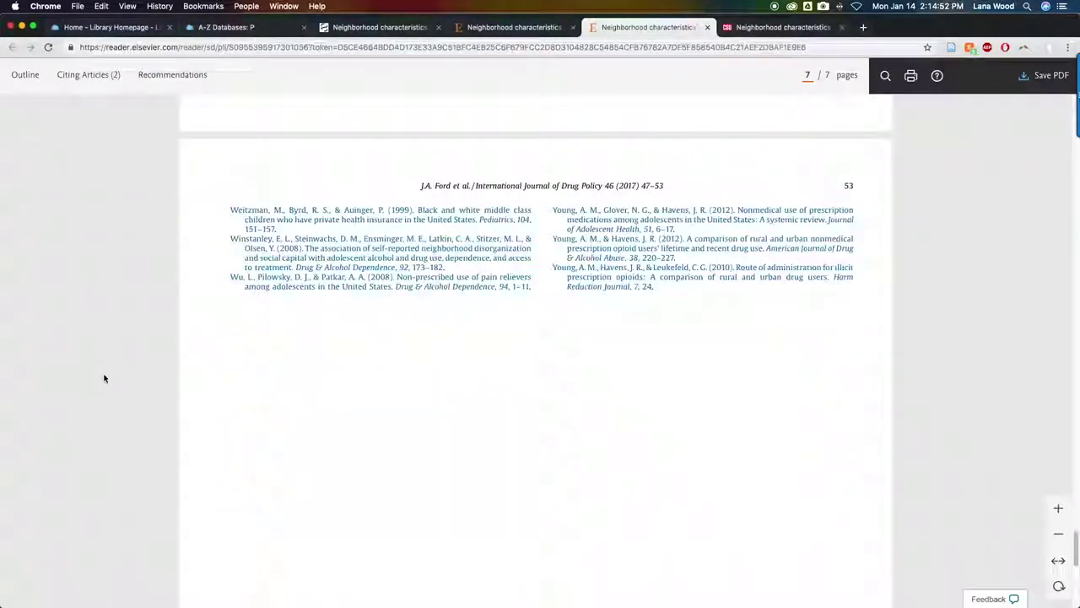
scroll(102, 365, "up", 20)
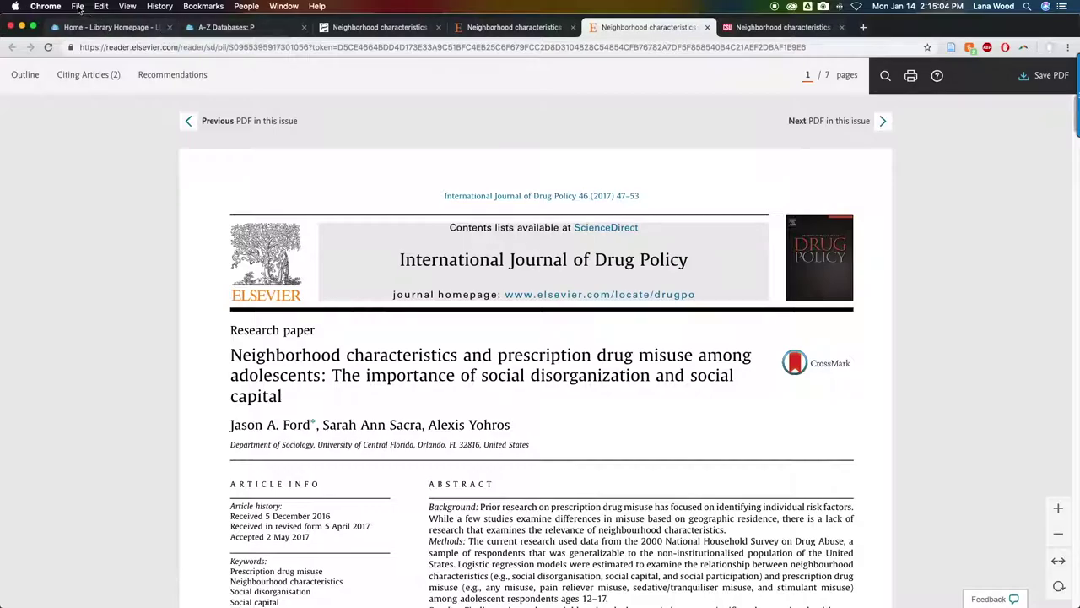
Close the PDF reader and ScienceDirect article tabs, returning to the A-Z Databases list.
left_click(707, 28)
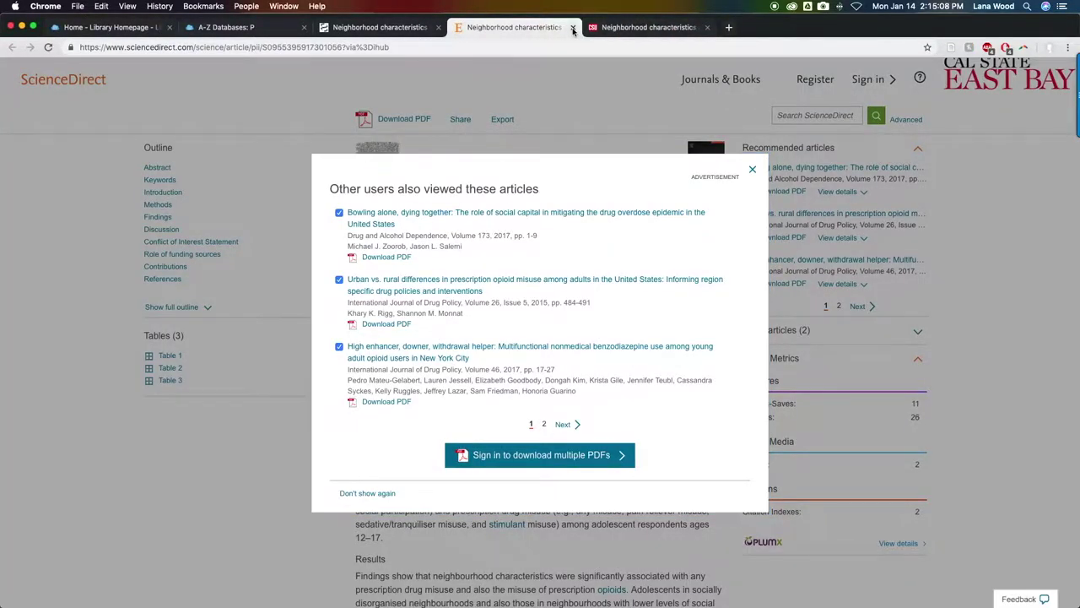
left_click(573, 27)
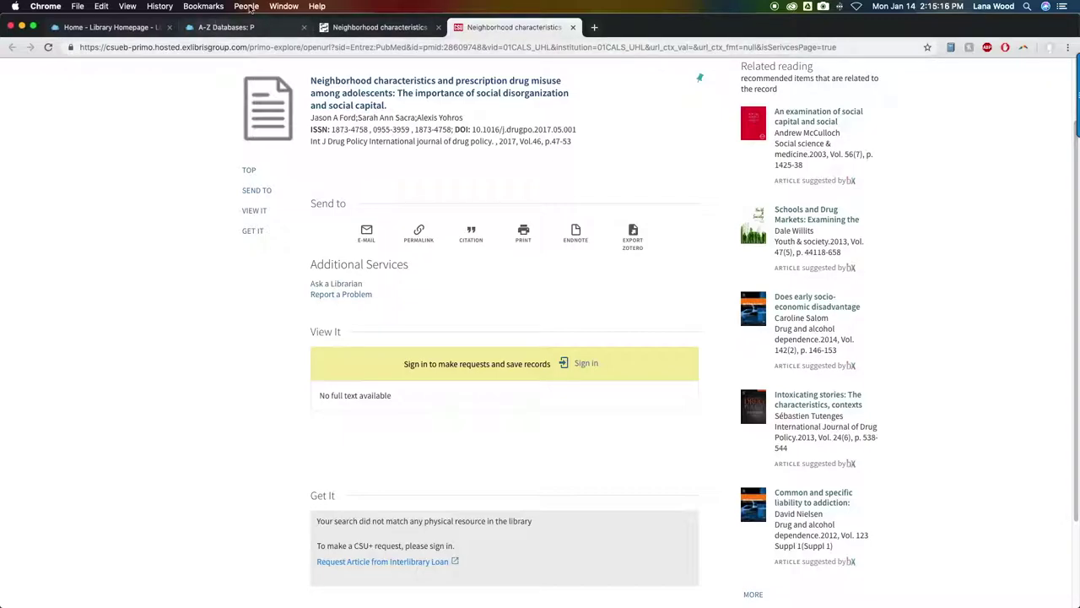
left_click(234, 27)
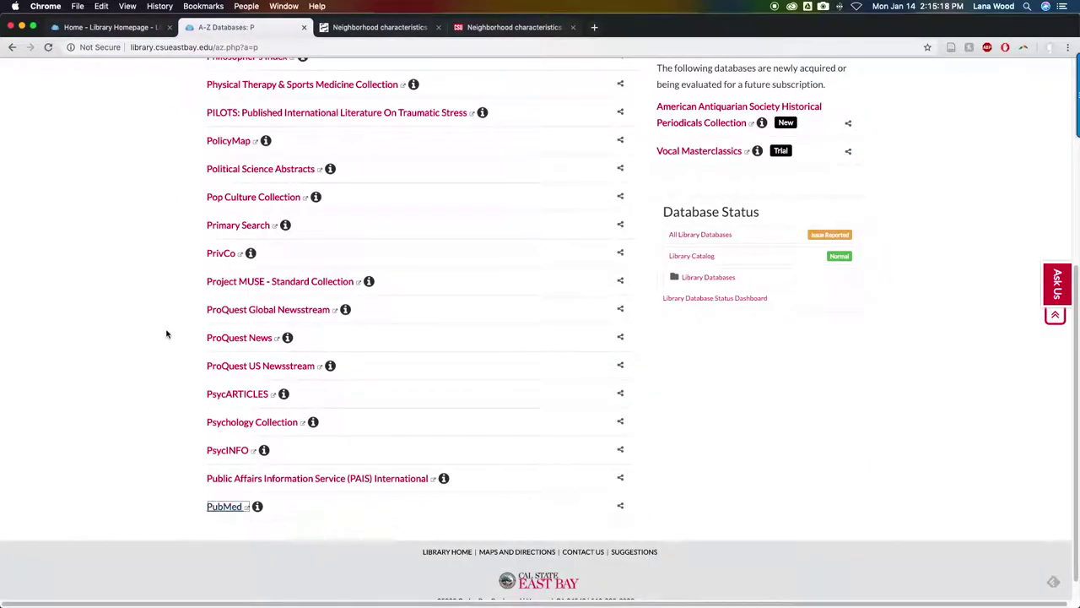
Show all databases, then filter the list to those starting with S.
scroll(166, 334, "up", 3)
left_click(216, 245)
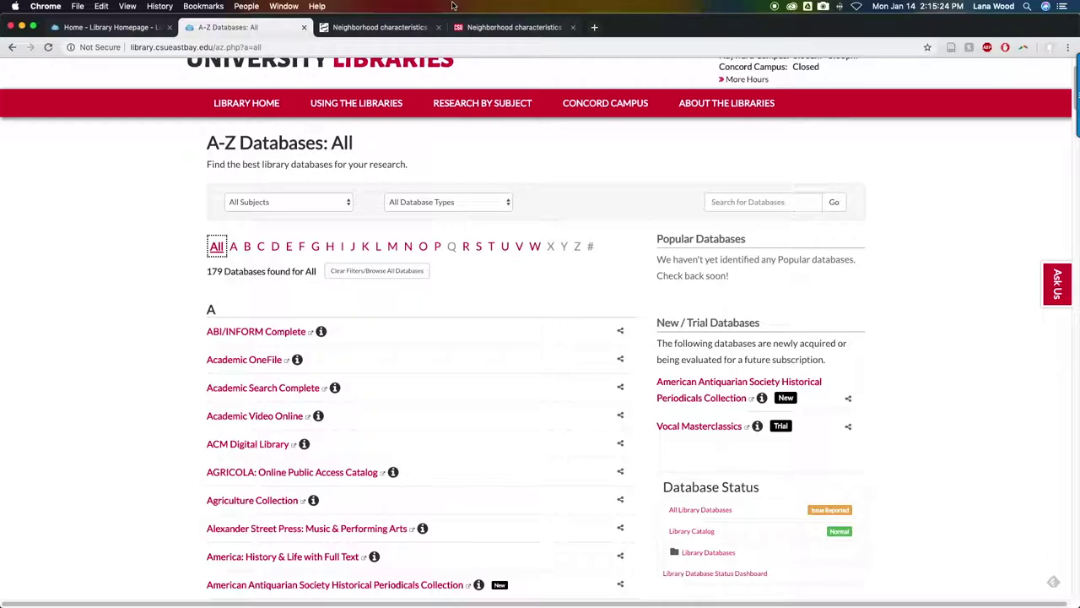
scroll(127, 183, "up", 1)
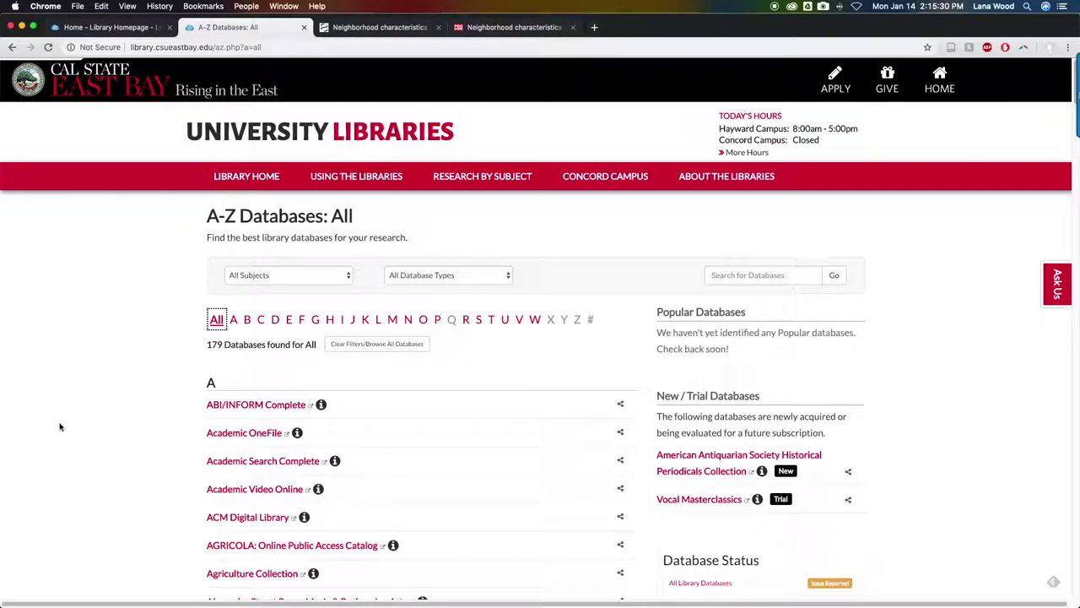
left_click(479, 319)
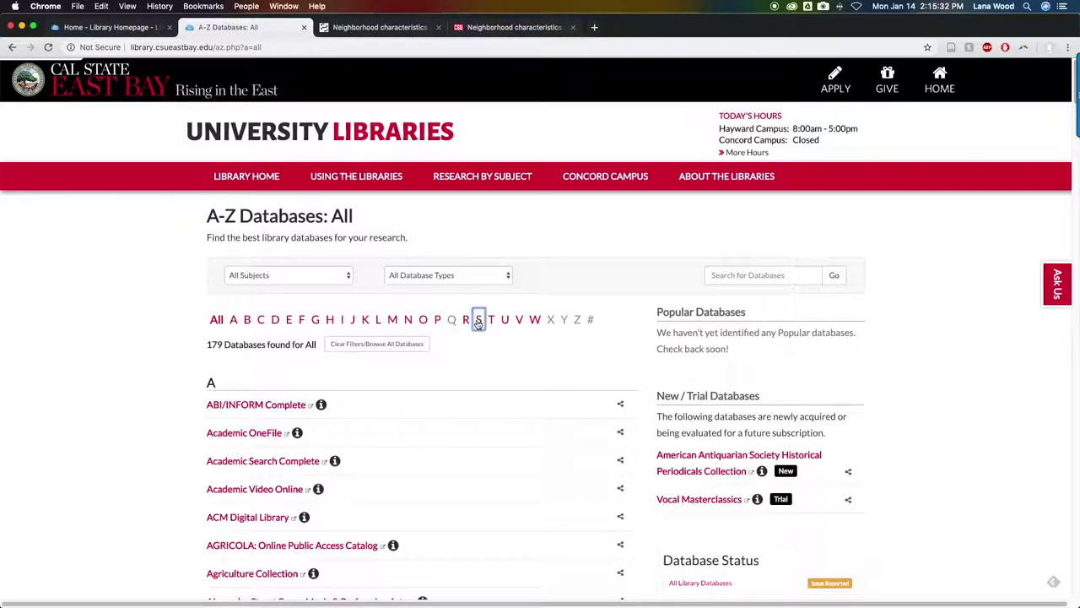
scroll(152, 470, "down", 1)
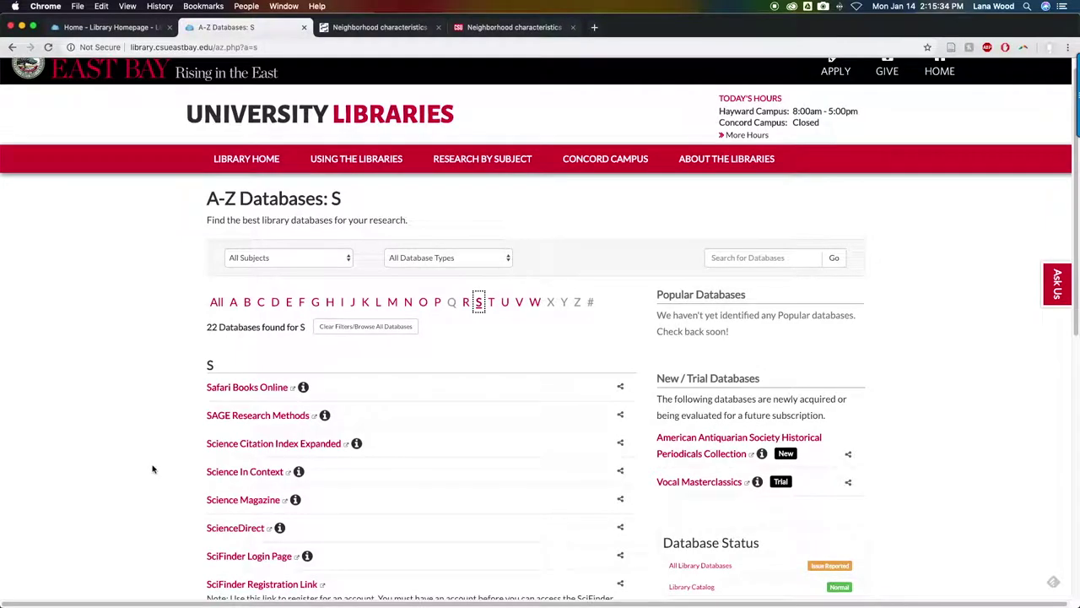
Open ScienceDirect's Advanced Search form and close the two Neighborhood characteristics article tabs.
left_click(228, 528)
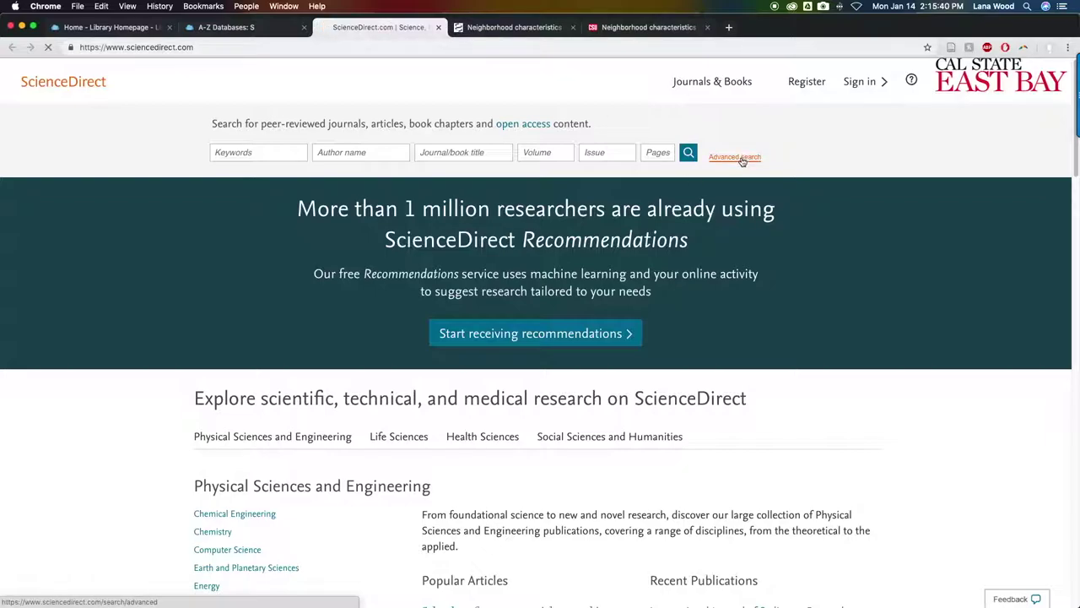
left_click(735, 157)
left_click(572, 27)
left_click(573, 27)
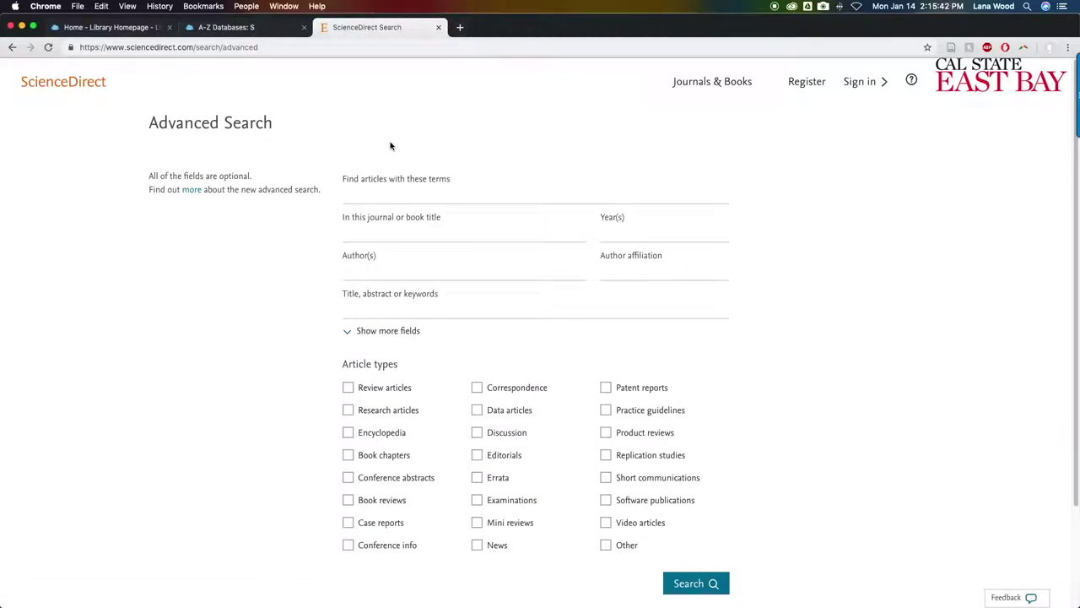
Search full text for (teenagers OR adolescents) AND (prescription drug abuse).
left_click(386, 196)
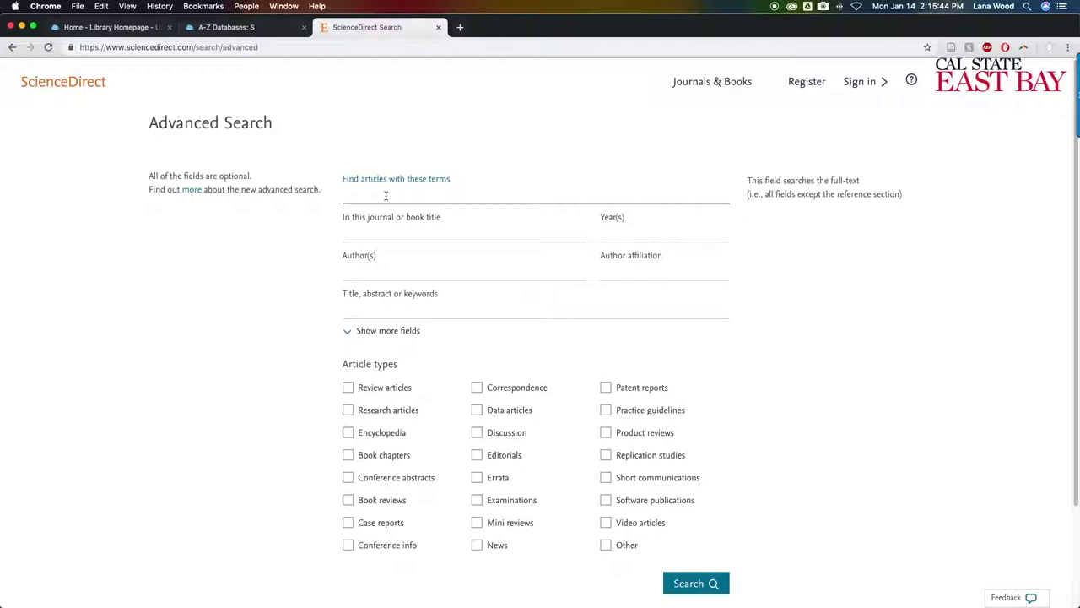
type("(")
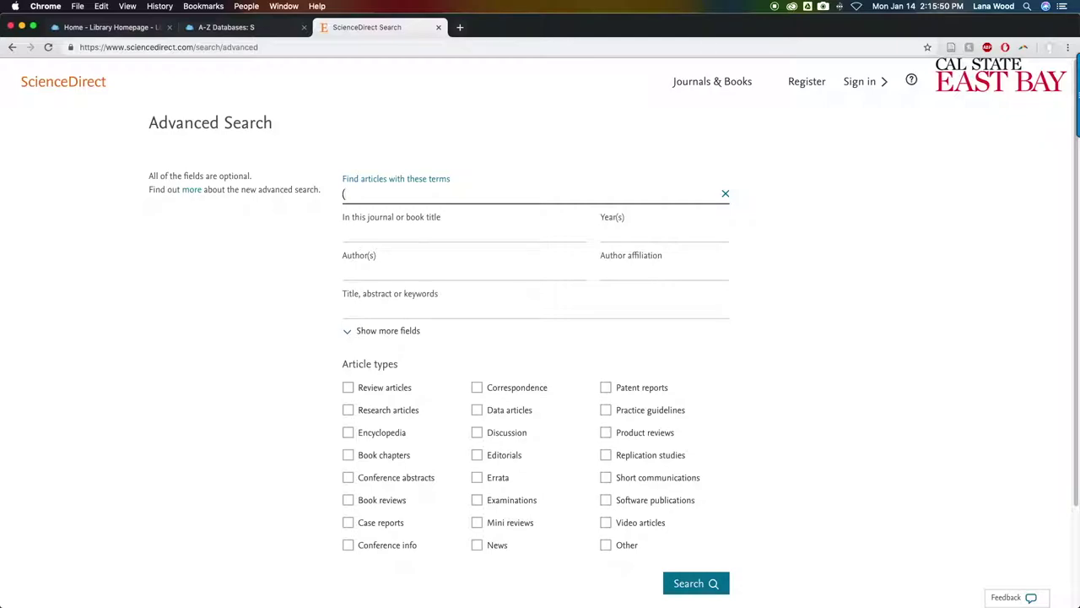
type("teenagers OR adolescents) AND (")
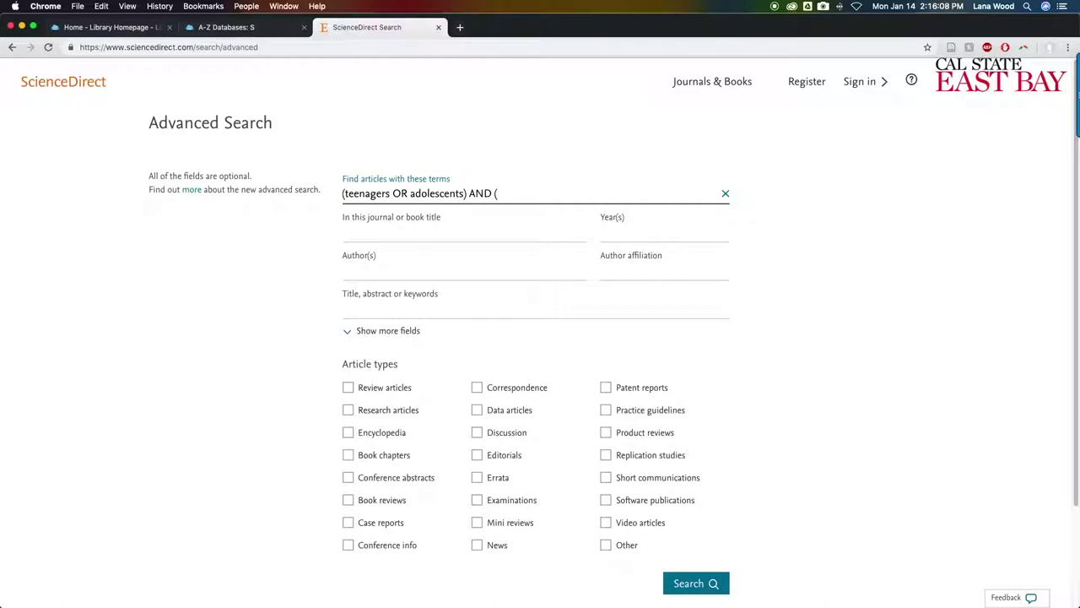
type("prescription drug abuse")
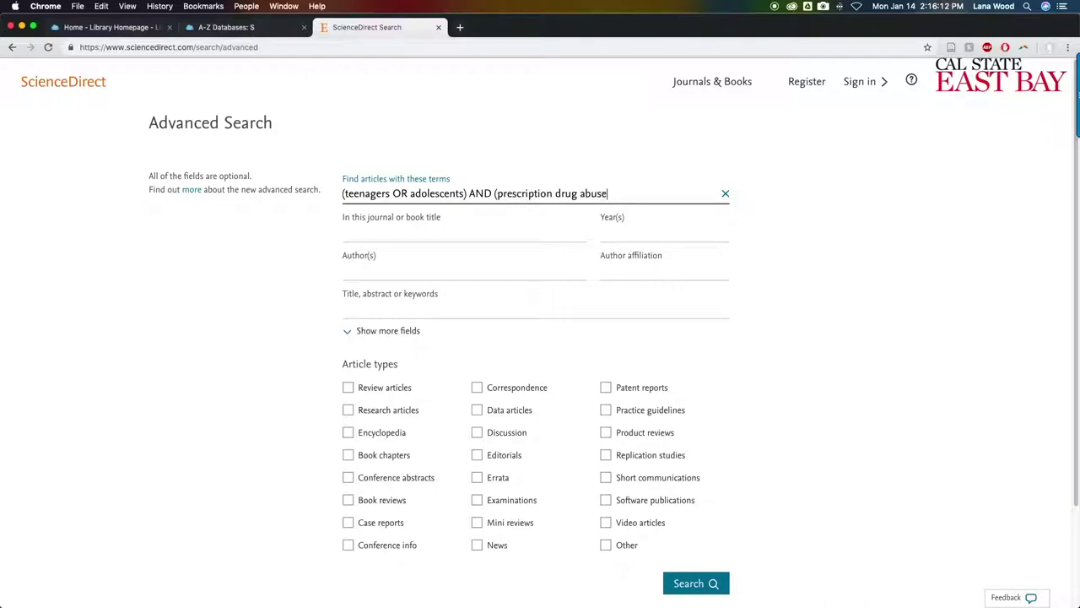
type(")")
left_click(699, 583)
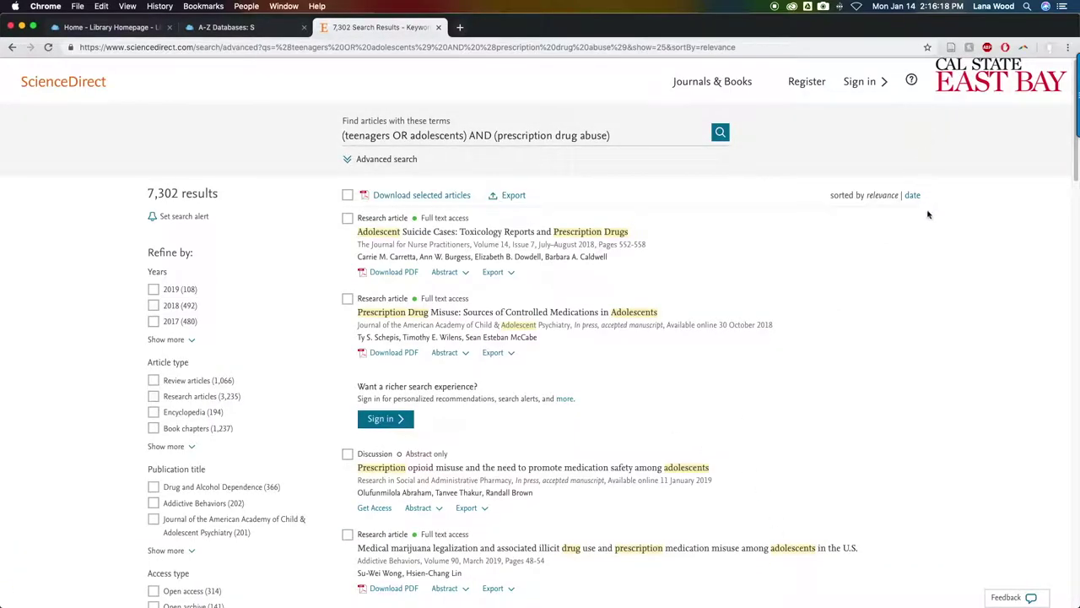
Open the result 'Prescription Drug Misuse: Sources of Controlled Medications in Adolescents'.
scroll(675, 287, "down", 1)
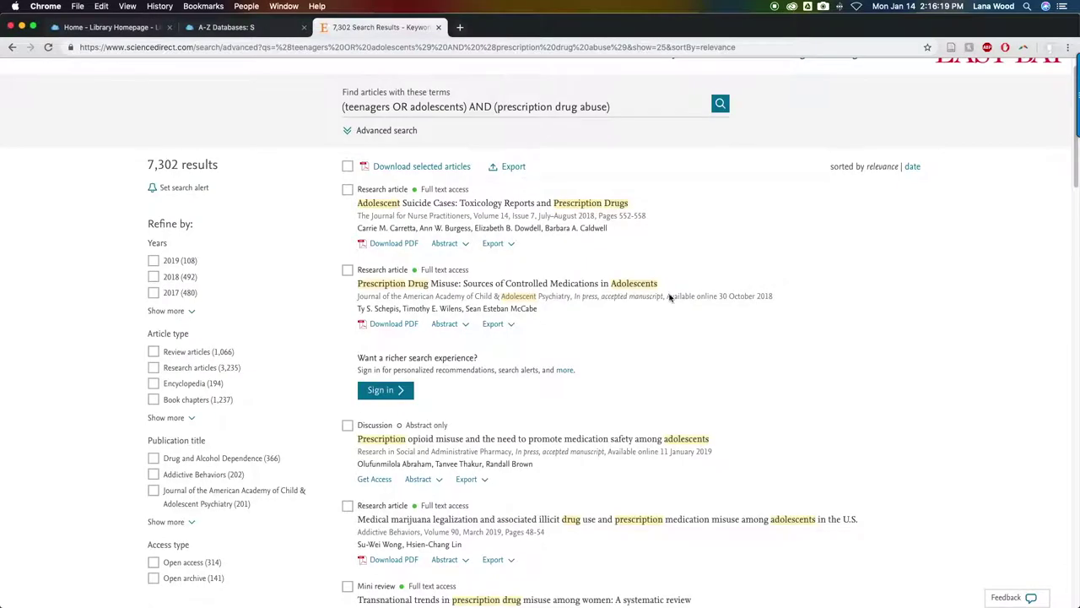
left_click(544, 285)
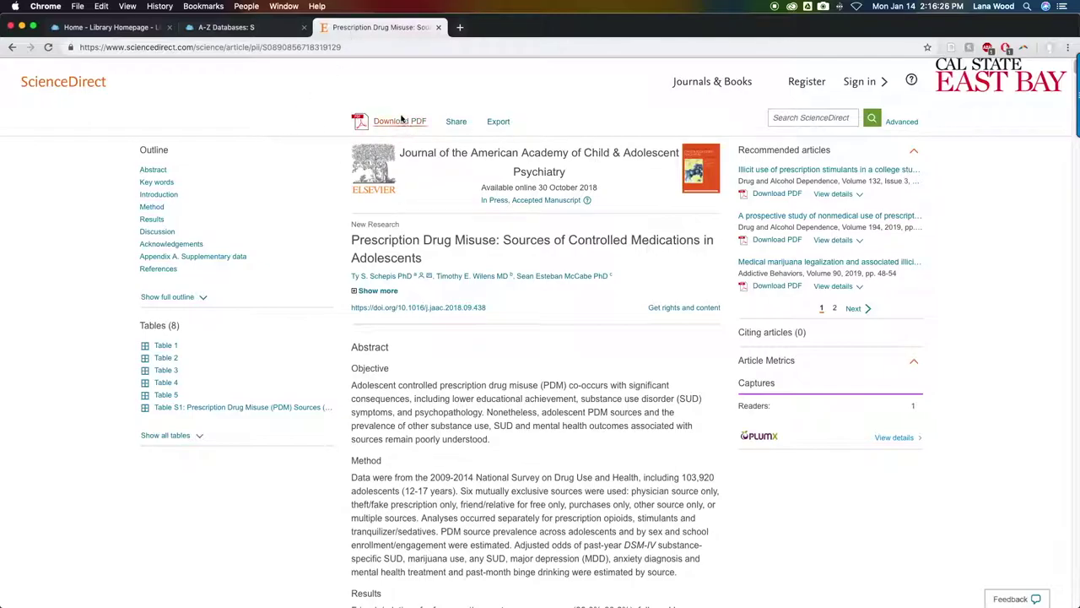
scroll(519, 476, "down", 15)
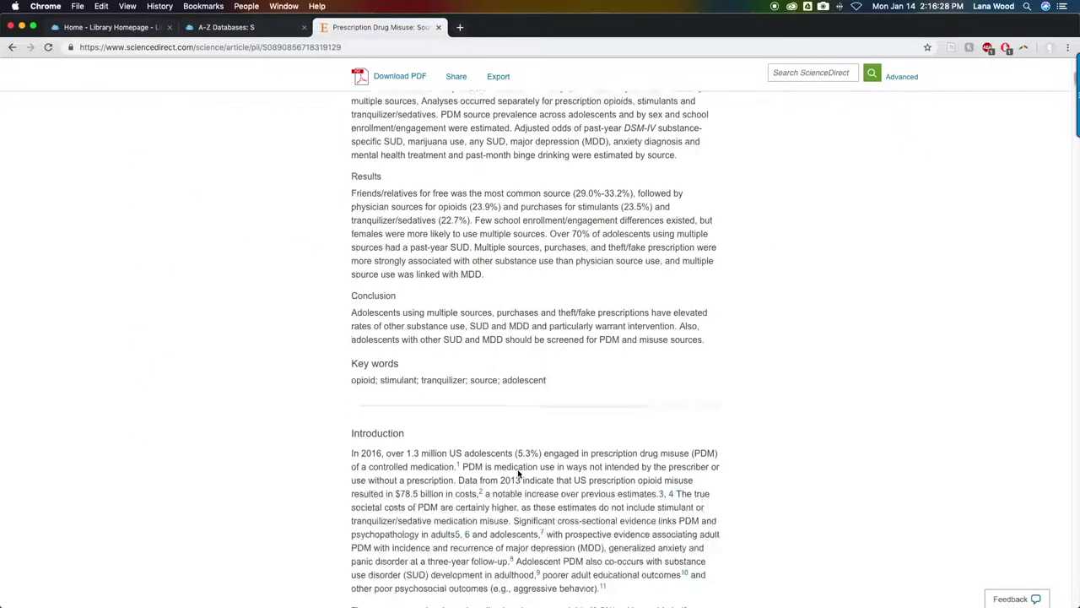
scroll(518, 471, "down", 5)
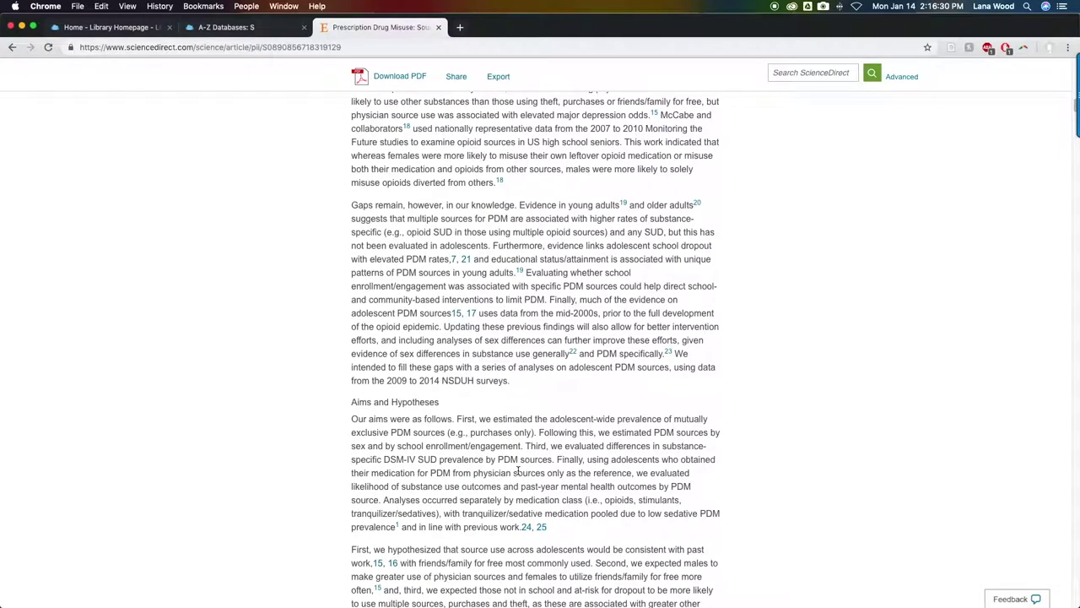
scroll(518, 470, "up", 12)
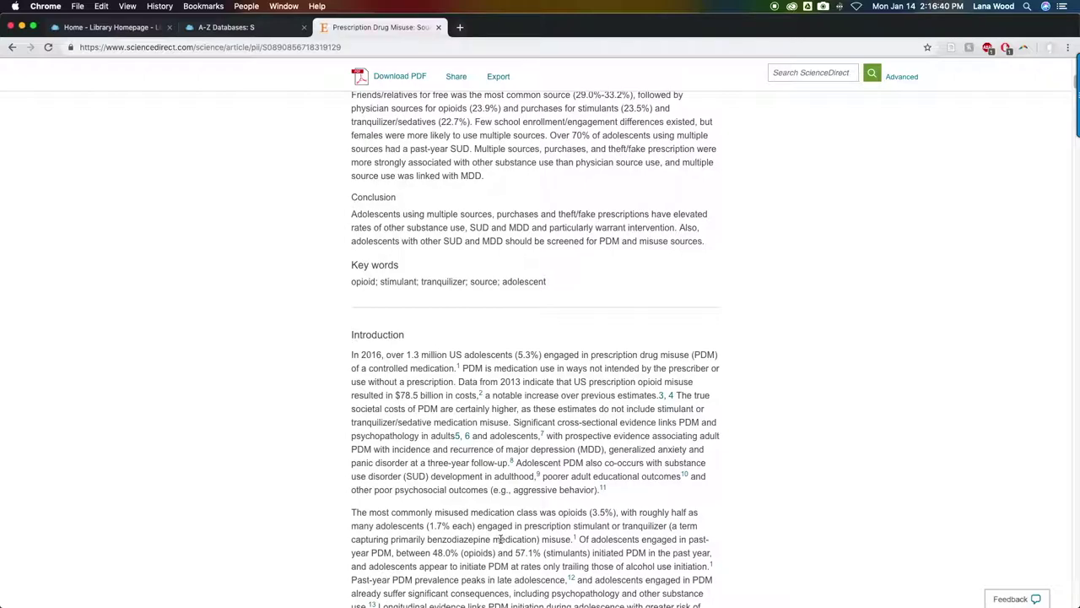
scroll(498, 527, "up", 10)
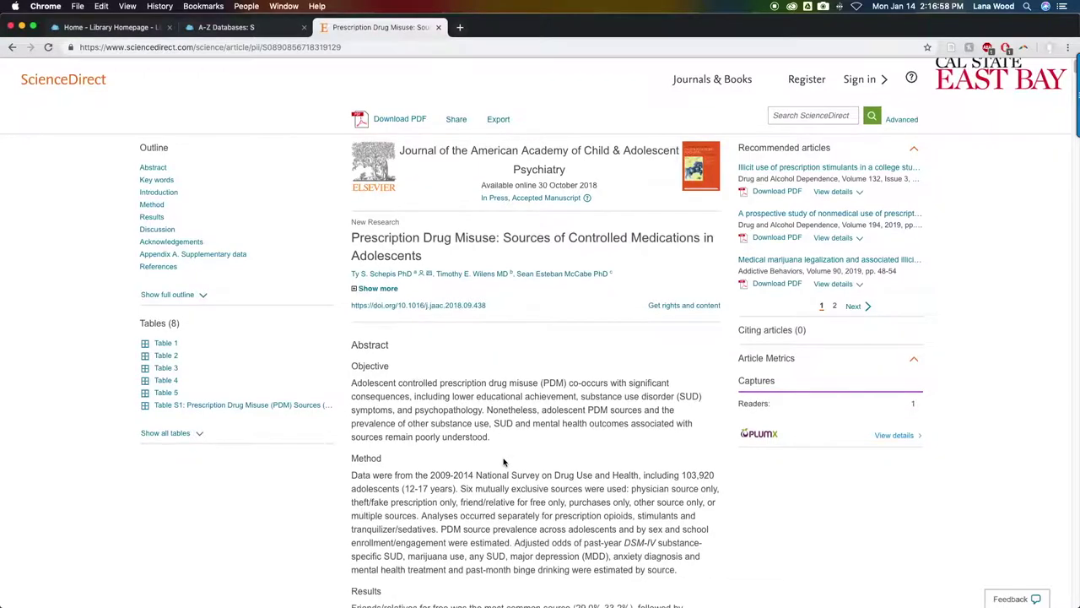
scroll(504, 462, "down", 10)
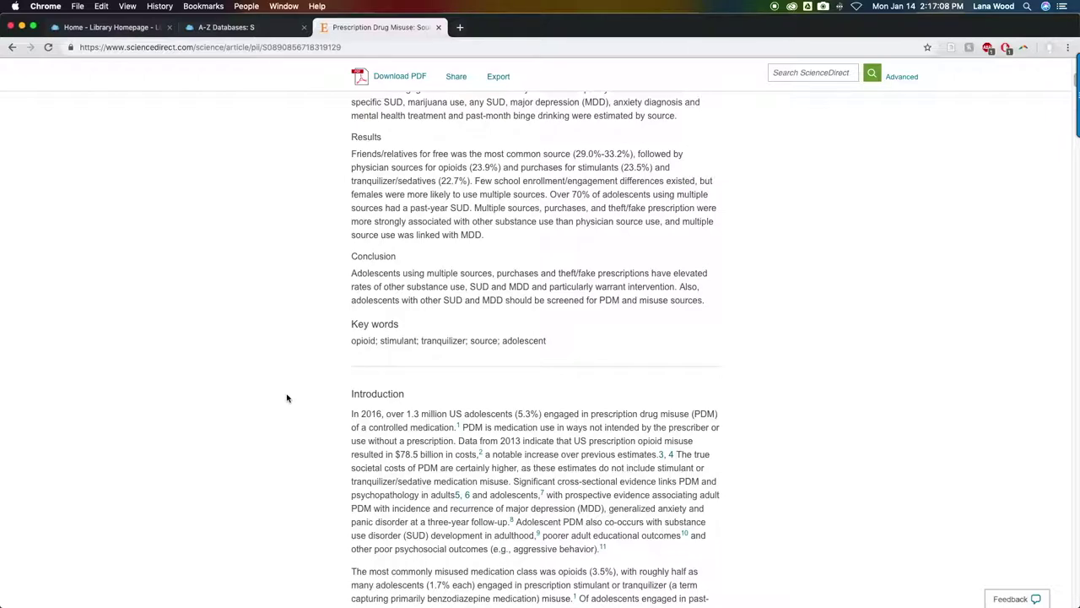
View cited references 8 and 6, select reference 6's opioid-use title, and return to the library homepage.
left_click(512, 522)
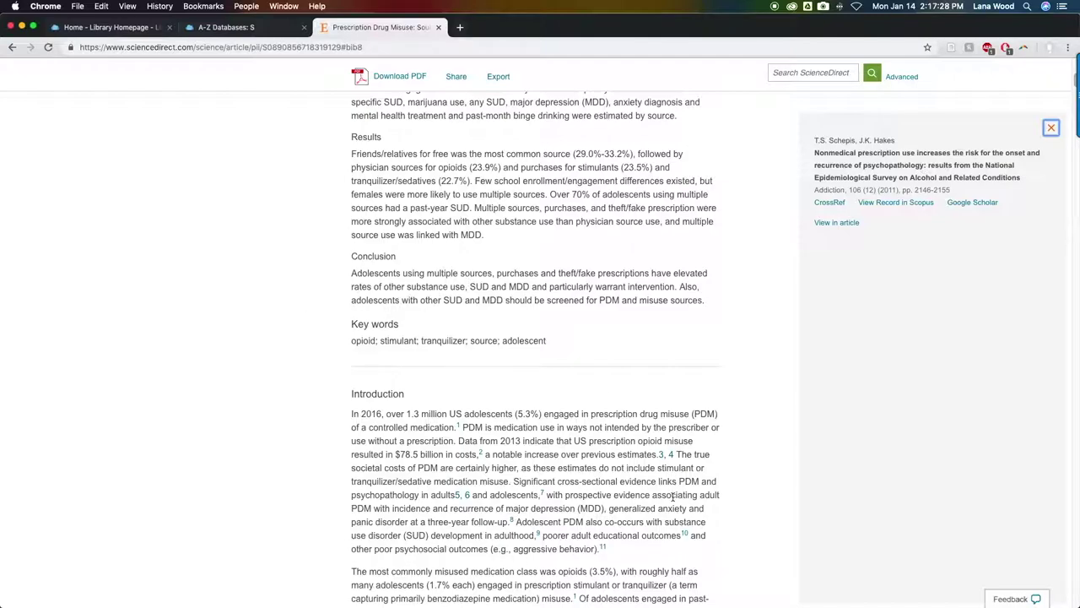
left_click(470, 497)
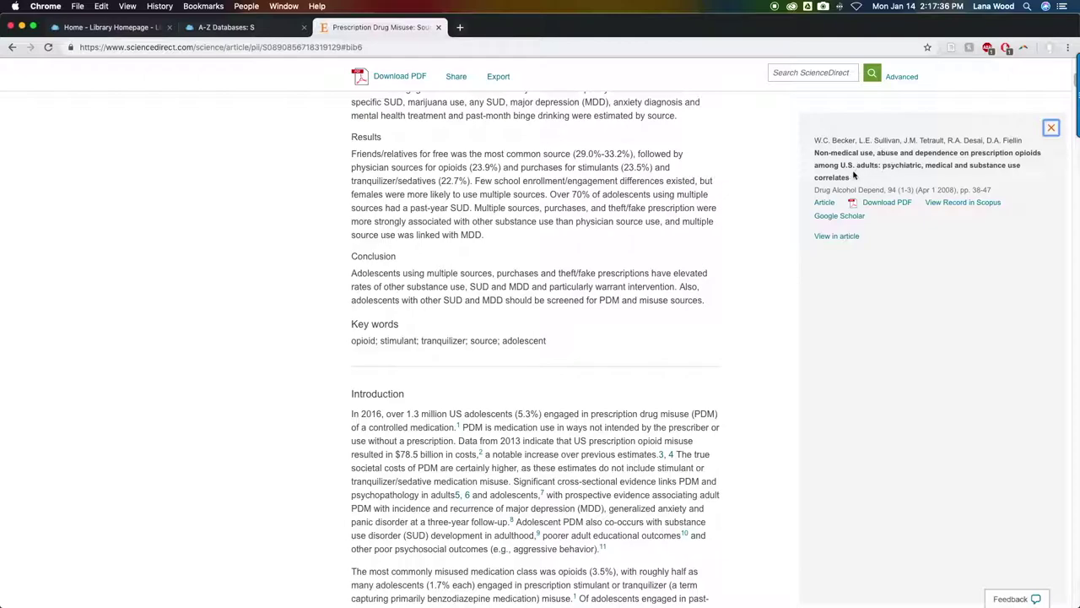
left_click_drag(851, 178, 815, 155)
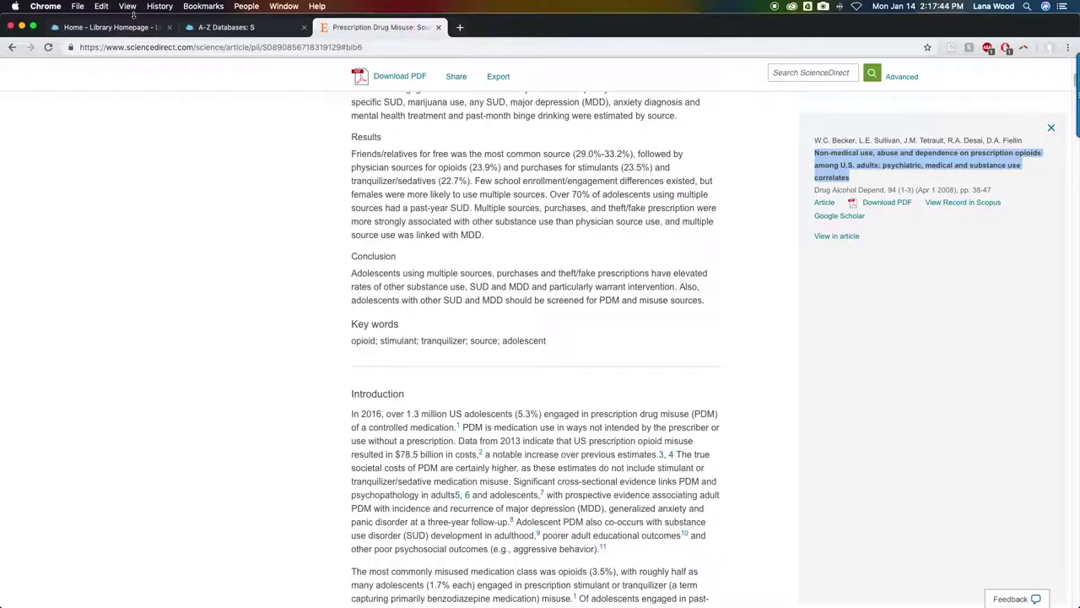
left_click(110, 27)
Run a OneSearch on the pasted cited article title, returning 11 results.
left_click(399, 235)
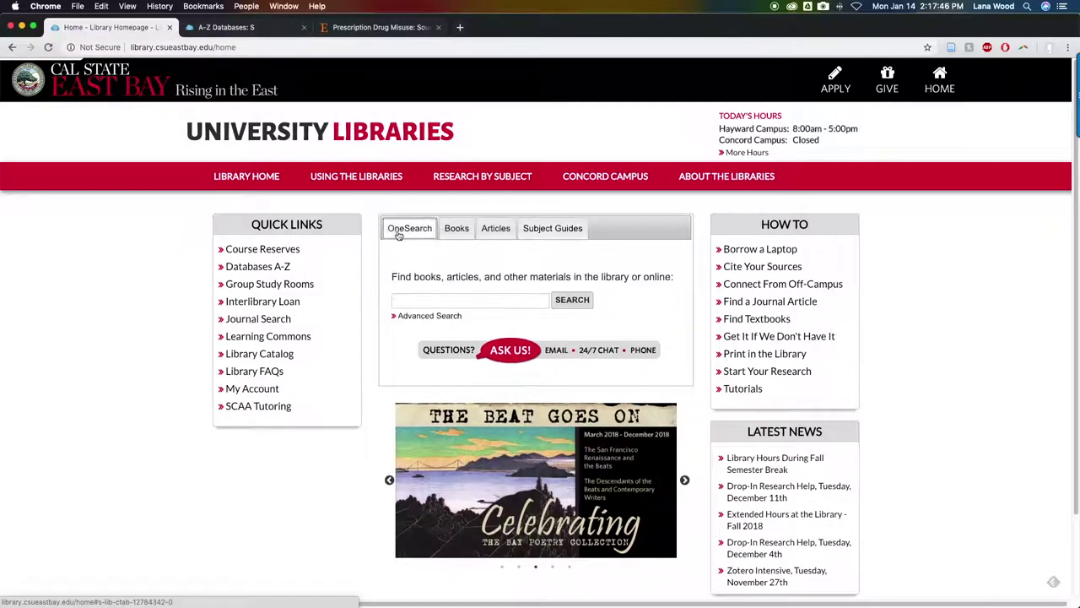
left_click(437, 301)
key("super+v")
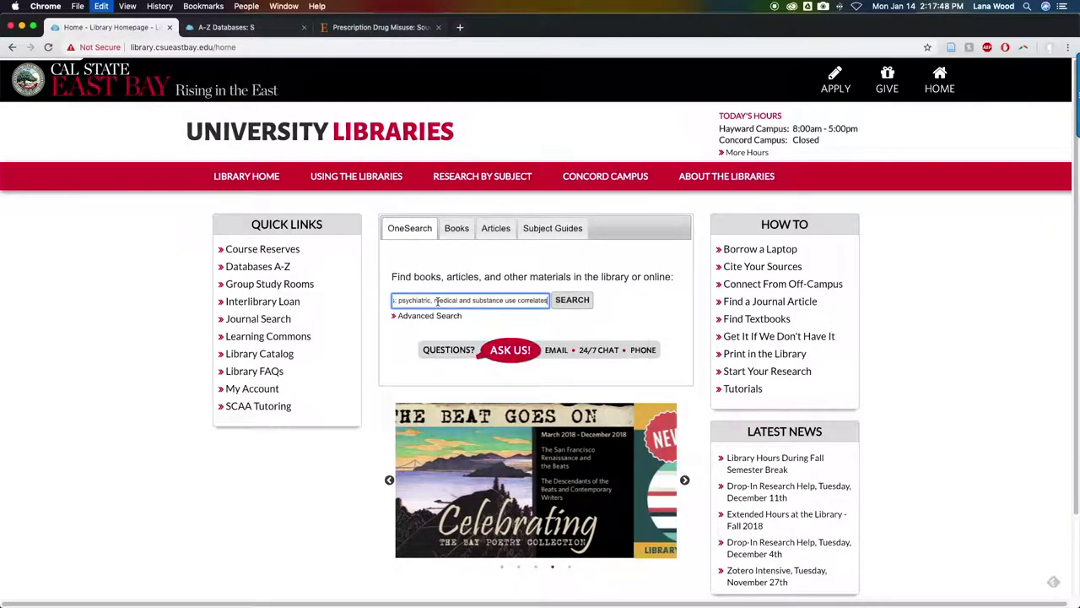
left_click(588, 297)
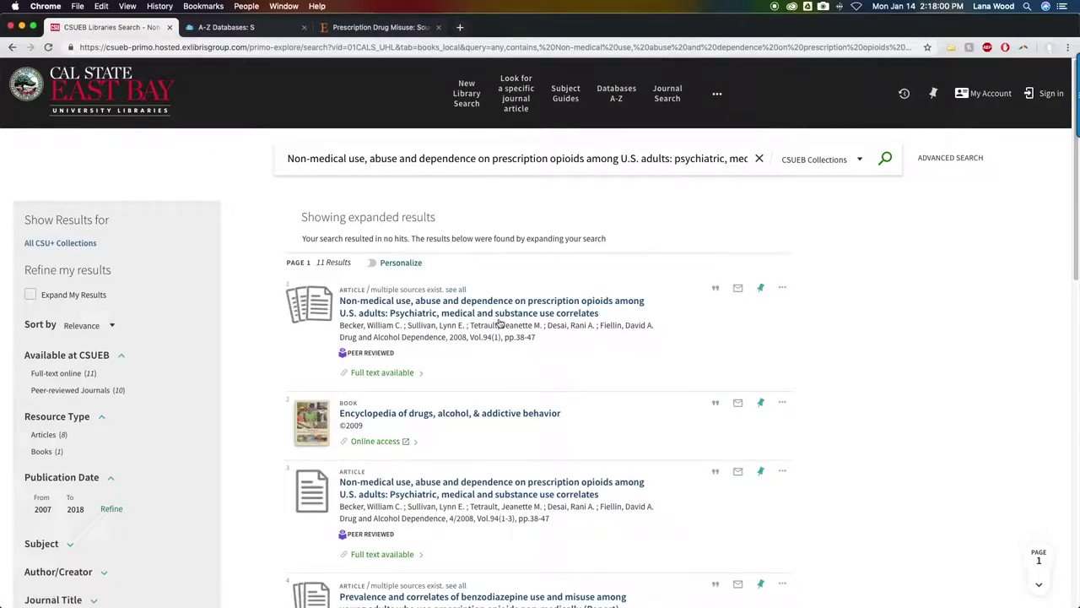
Open Becker et al.'s 2008 record and follow its ScienceDirect Journals full-text link.
left_click(456, 302)
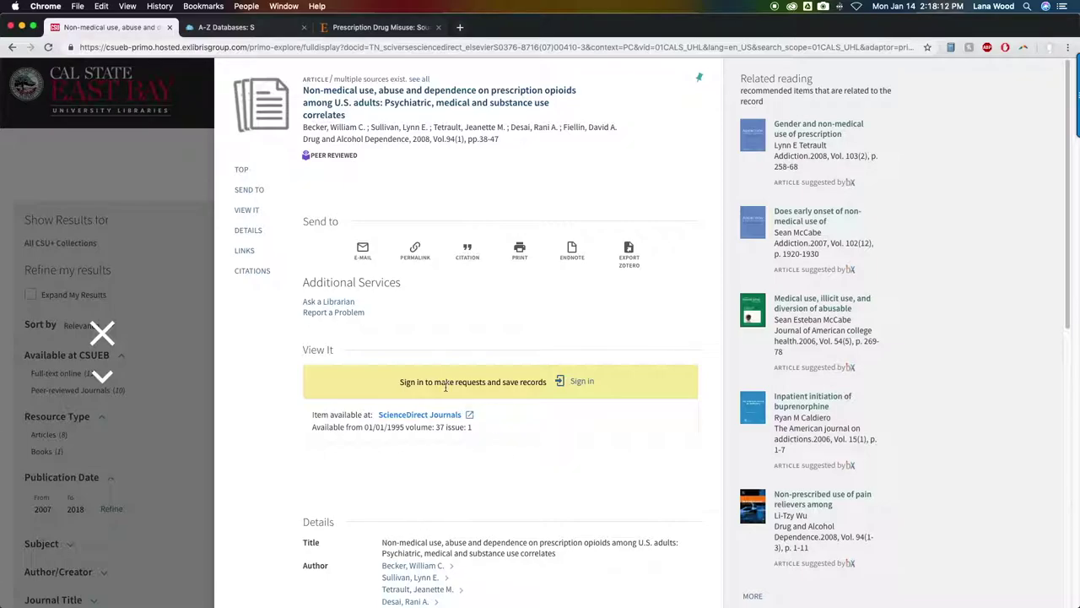
left_click(426, 420)
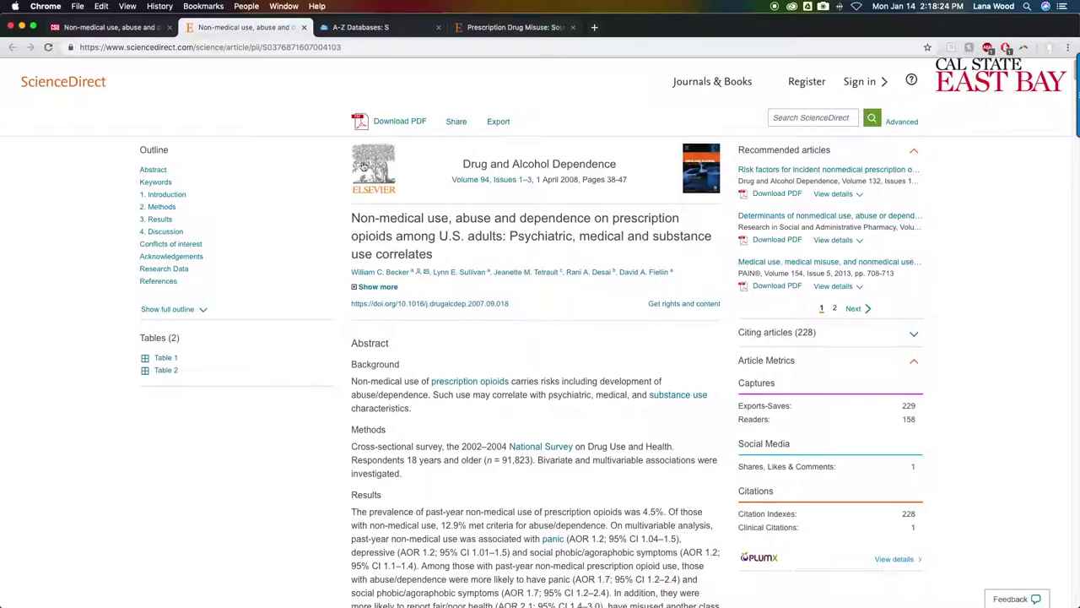
Close the Primo record, then the Prescription Drug Misuse, A-Z Databases and non-medical use article tabs.
left_click(115, 29)
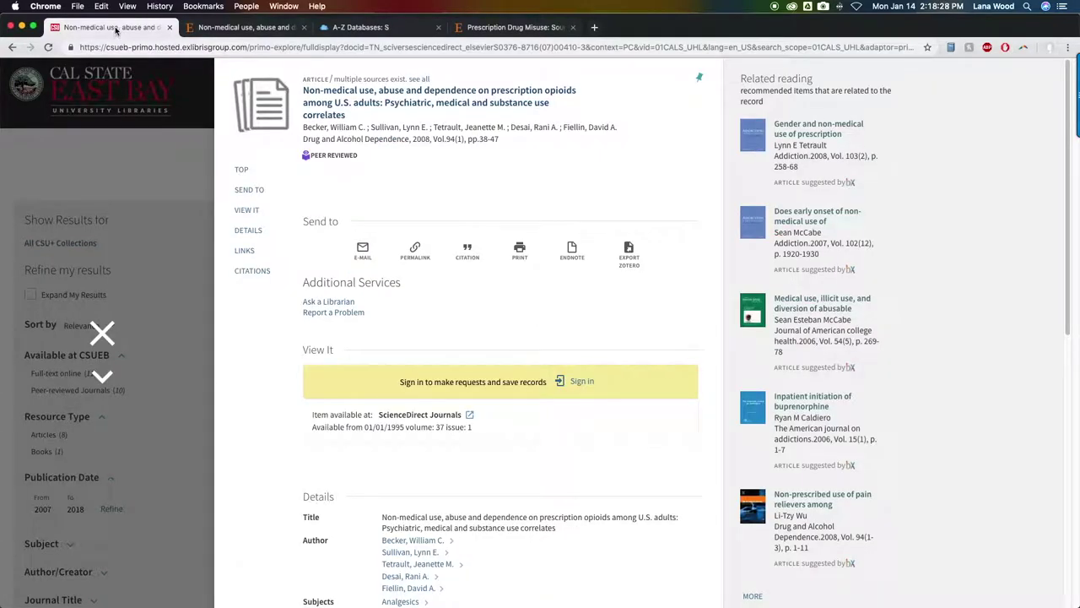
left_click(102, 333)
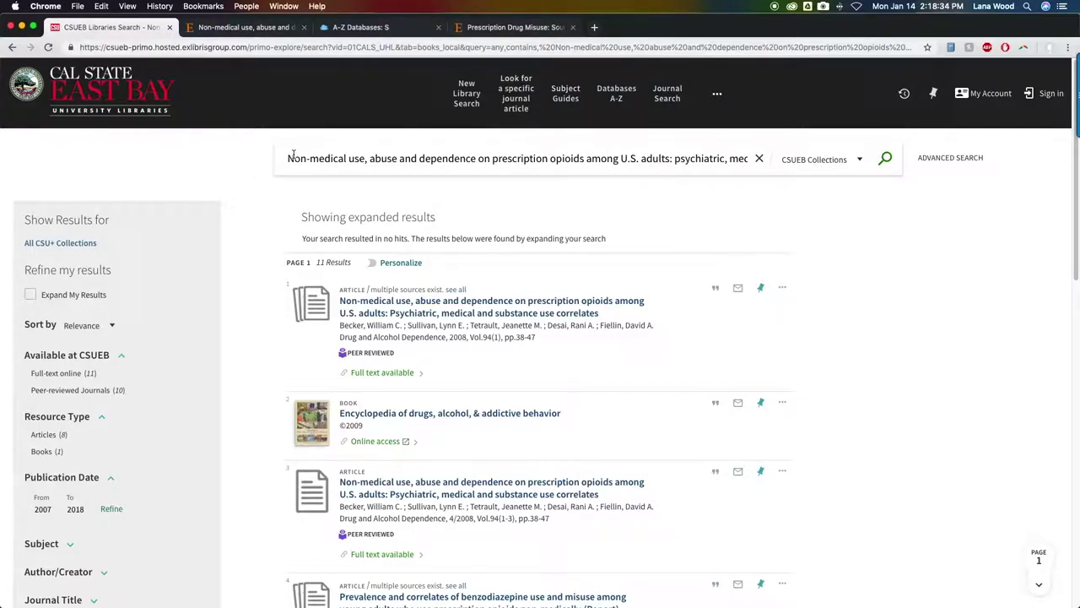
left_click(487, 31)
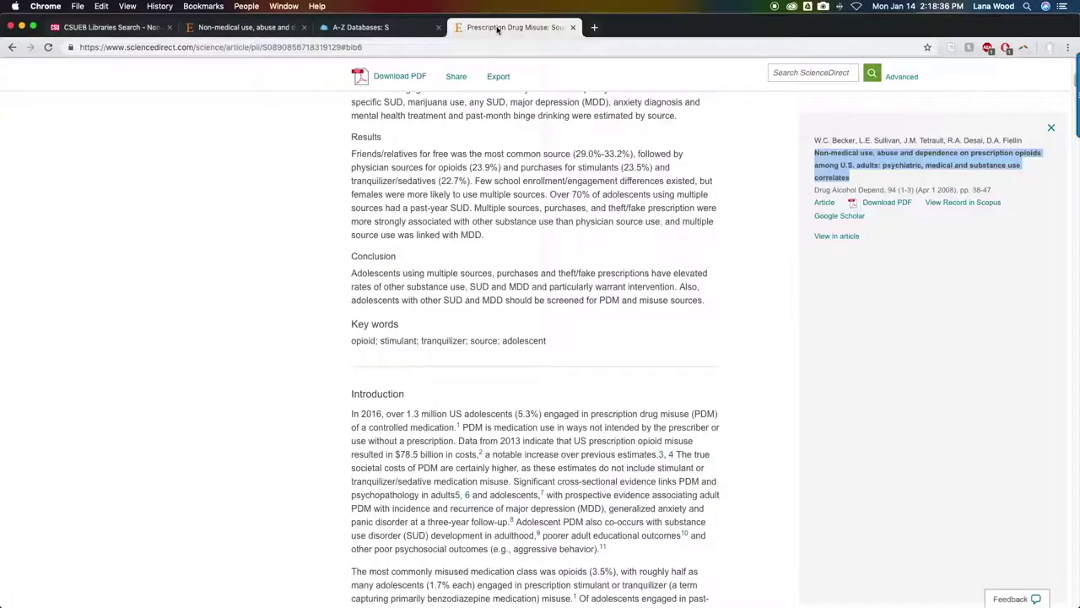
left_click(574, 28)
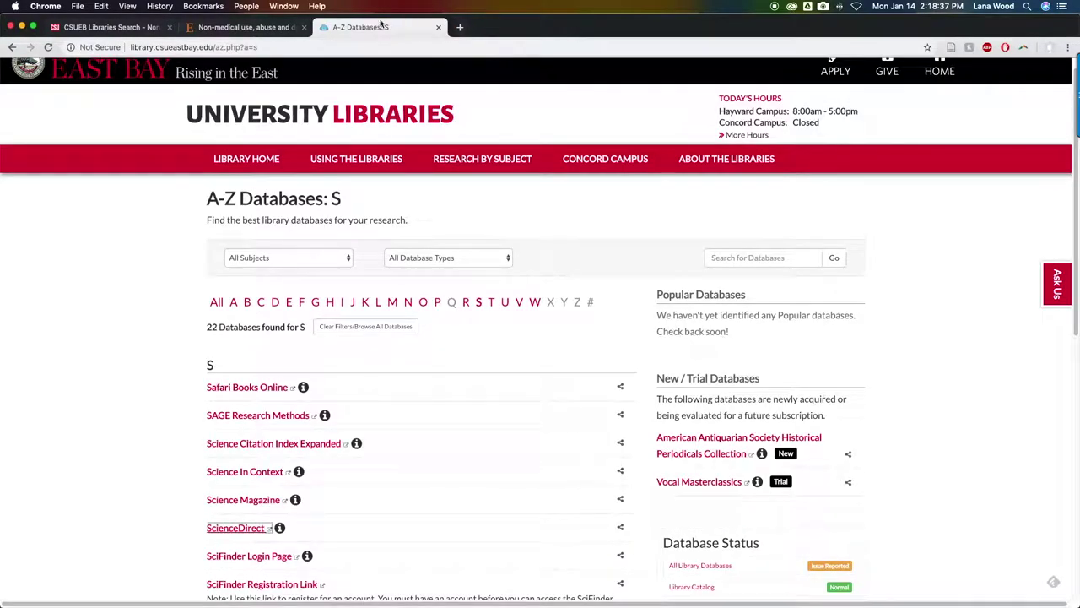
left_click(438, 28)
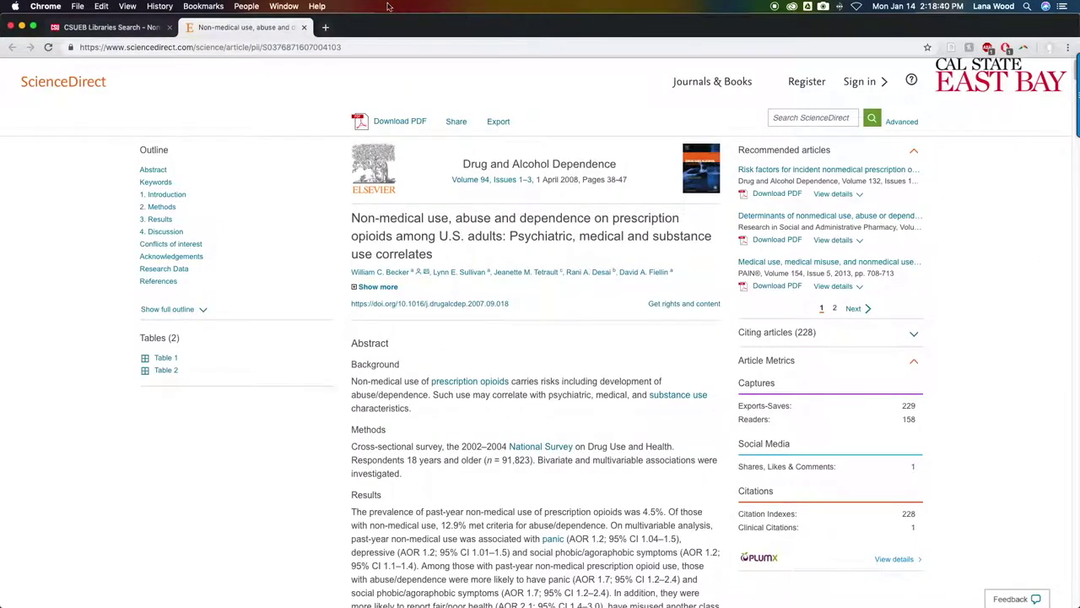
left_click(303, 28)
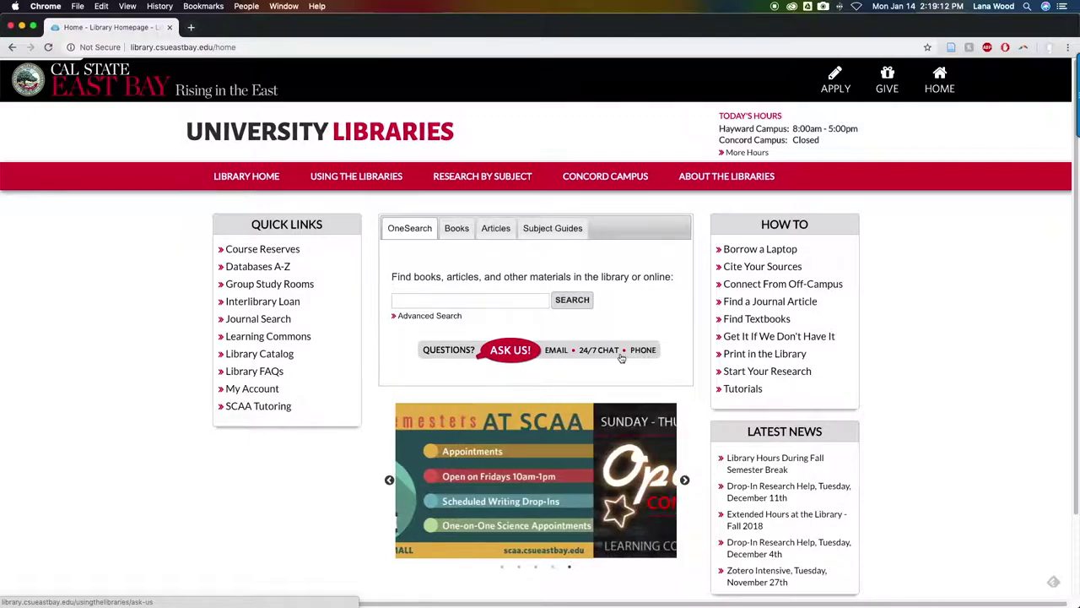
left_click(525, 352)
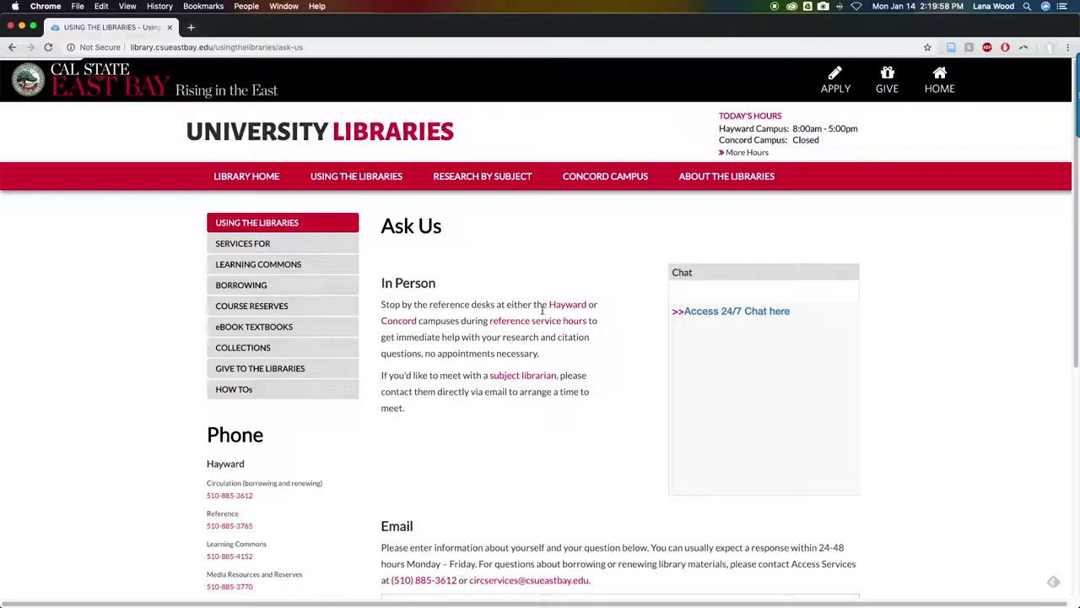
scroll(464, 429, "down", 1)
scroll(463, 429, "down", 3)
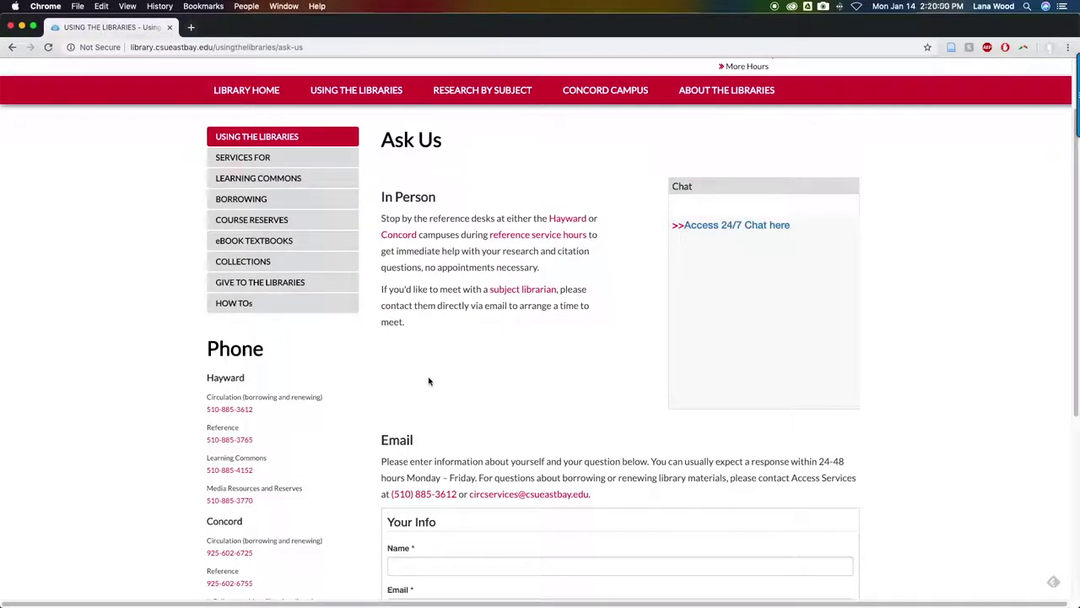
scroll(435, 367, "down", 1)
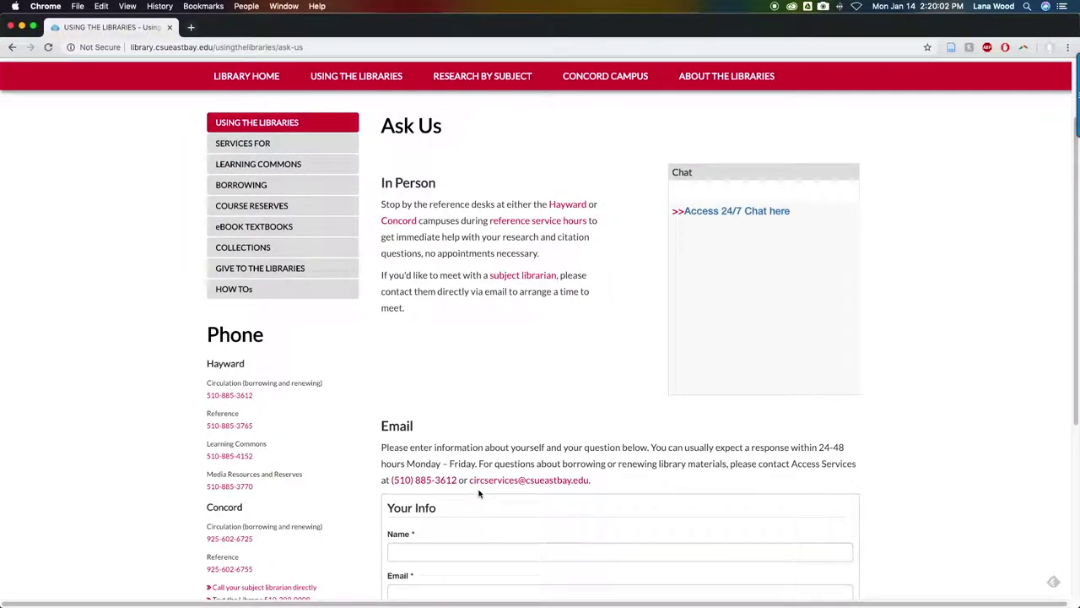
scroll(442, 492, "down", 4)
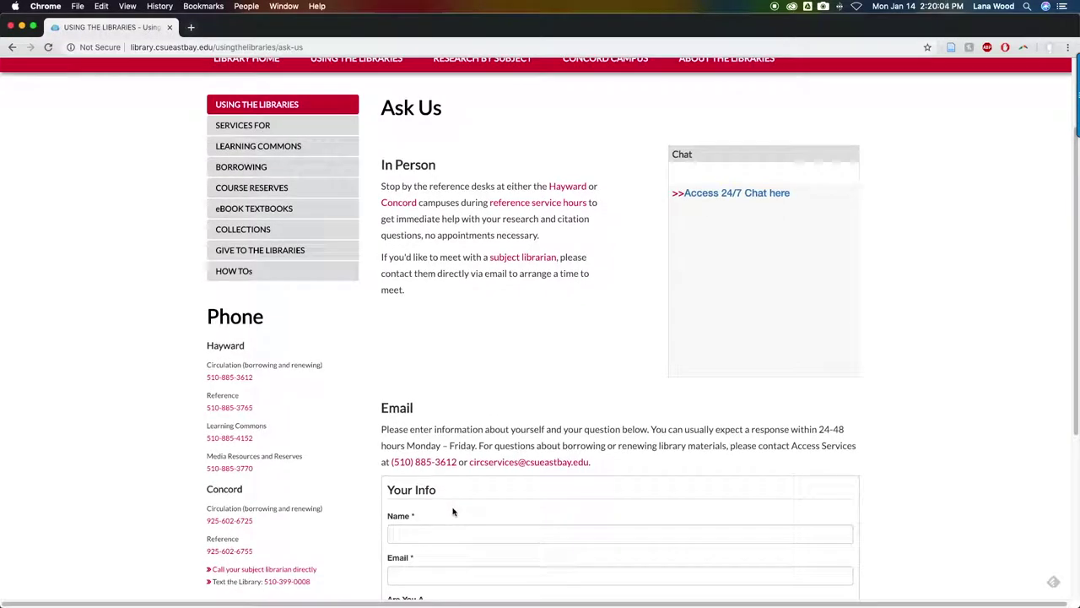
scroll(673, 453, "down", 3)
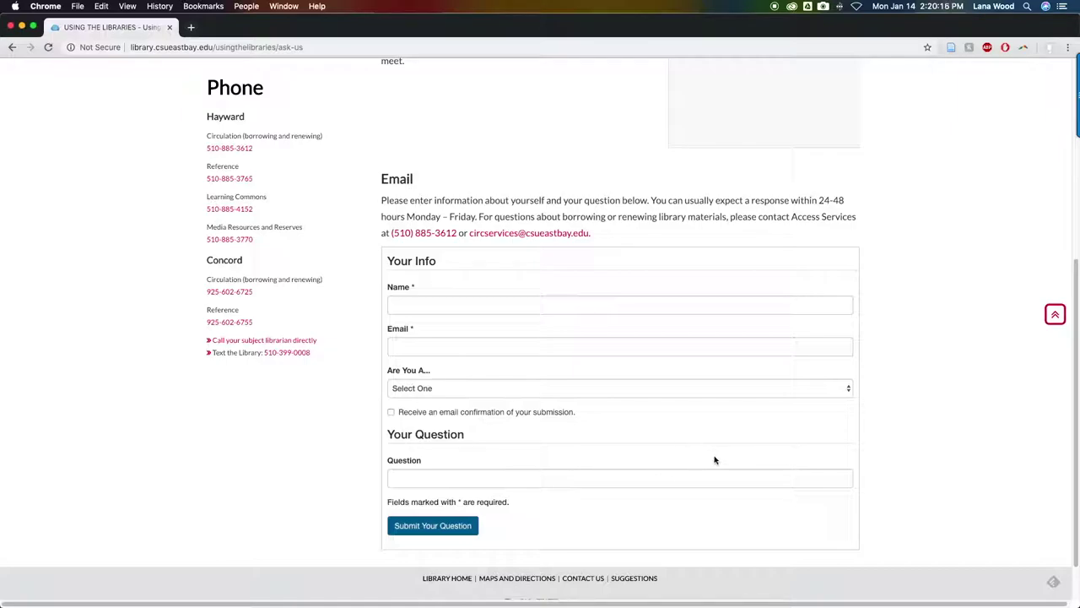
scroll(642, 389, "up", 1)
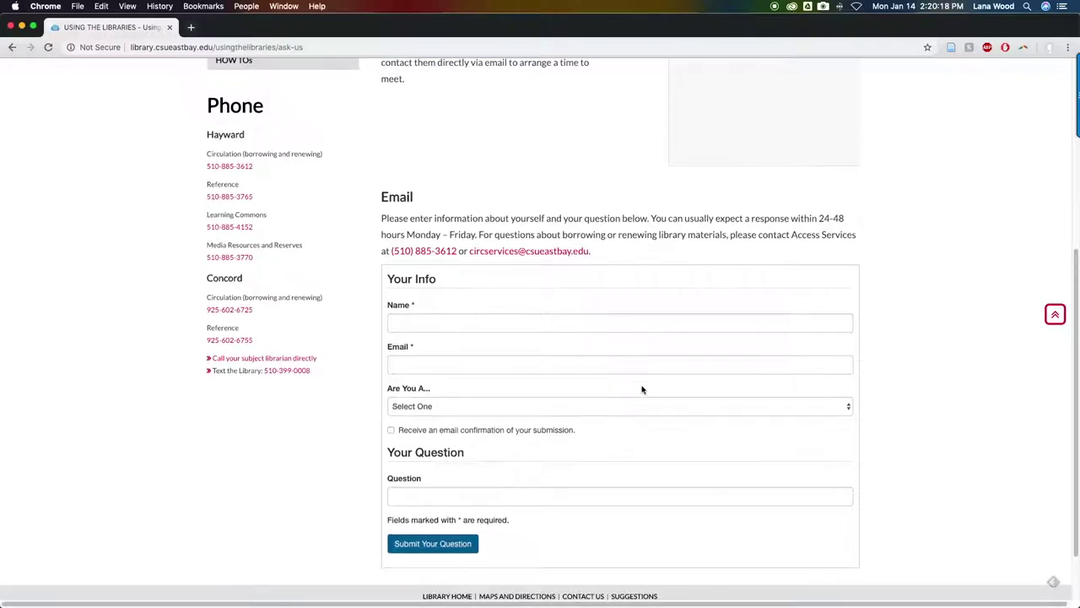
scroll(641, 389, "up", 5)
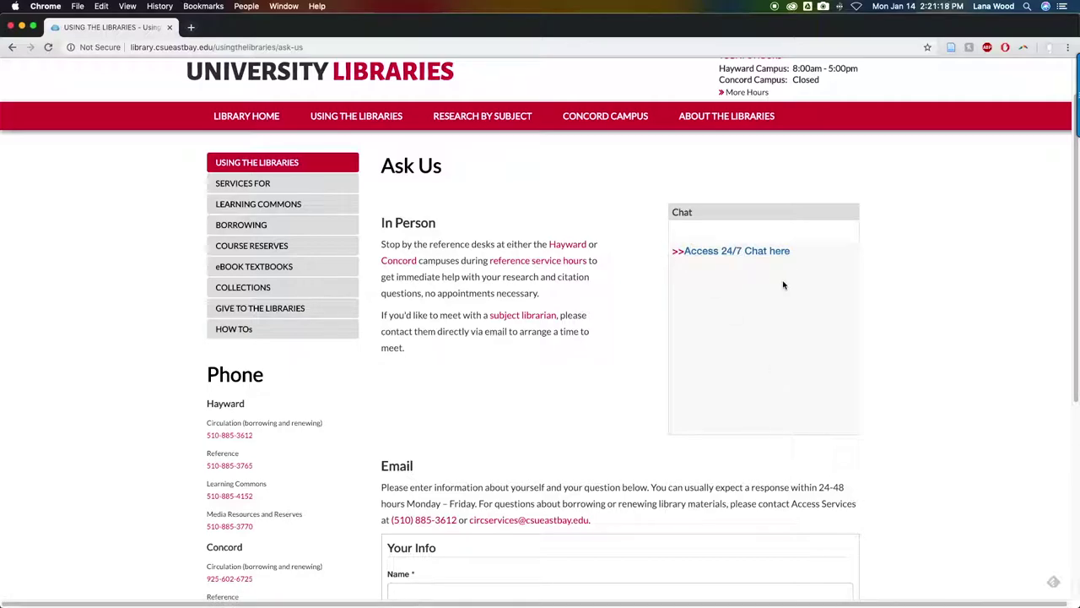
mouse_move(218, 201)
left_click(235, 118)
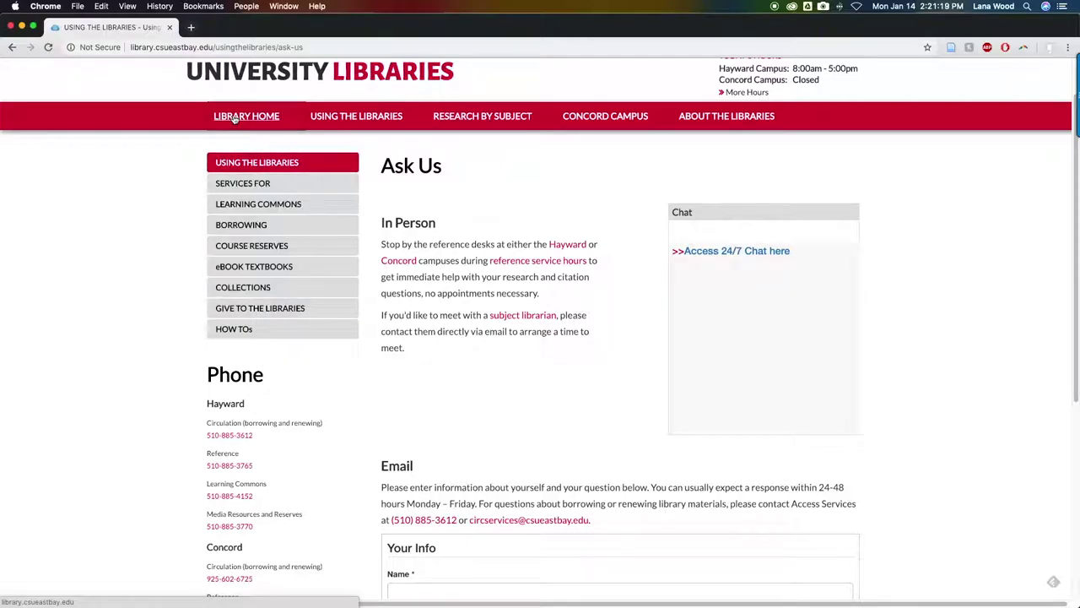